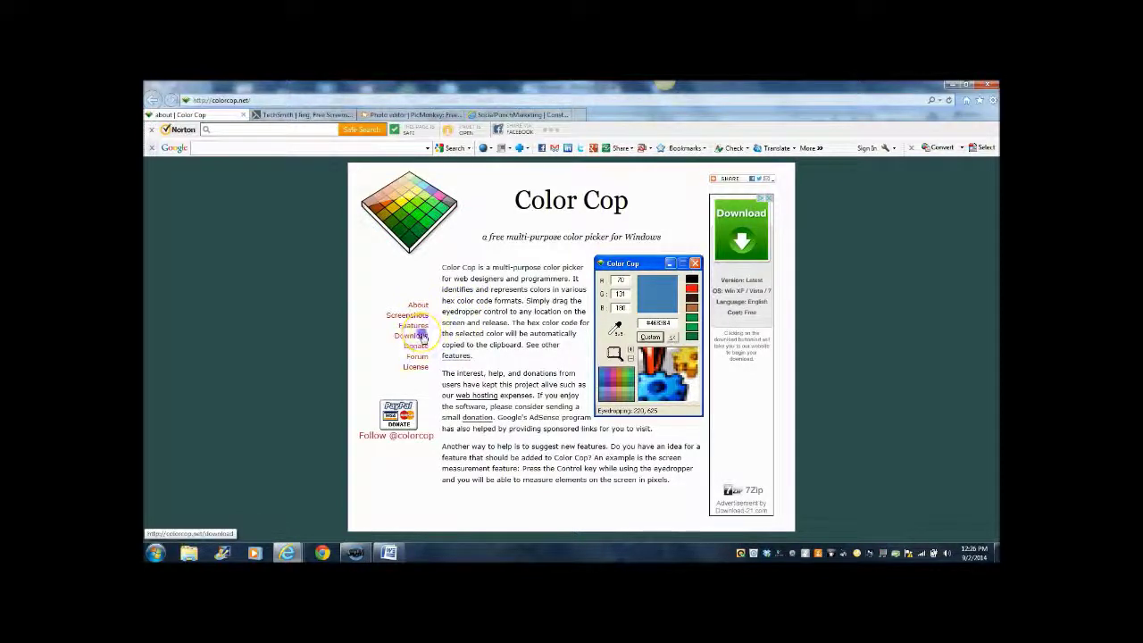
Go to Color Cop's download page listing colorcop-setup.exe and colorcop.zip.
click(420, 335)
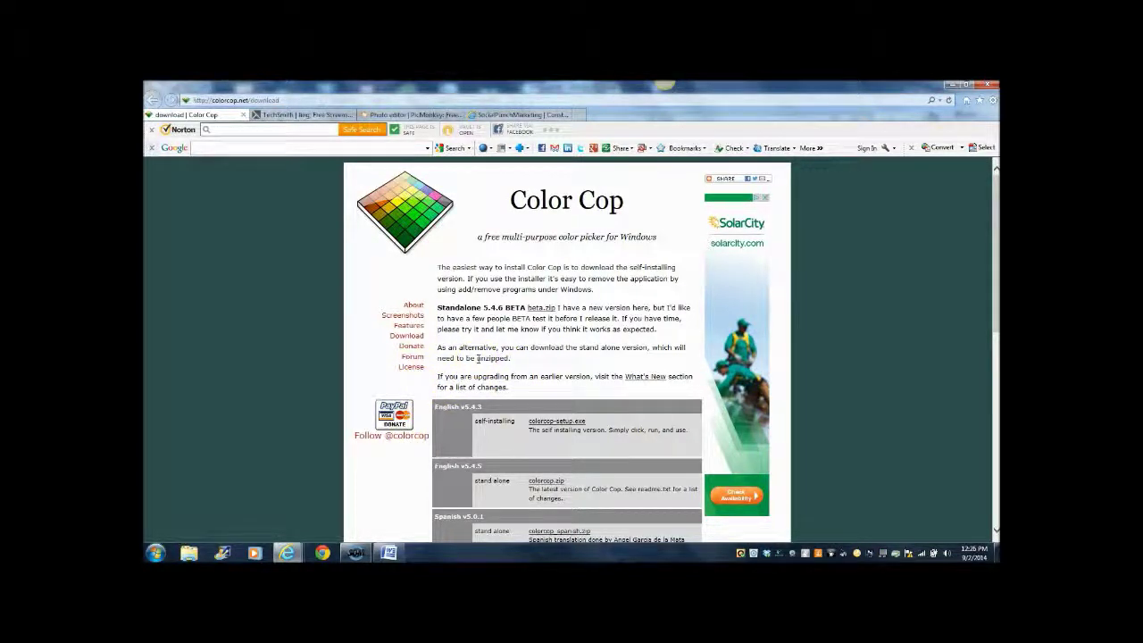
Browse the TechSmith Jing page, then move on to the PicMonkey photo editor homepage.
click(308, 116)
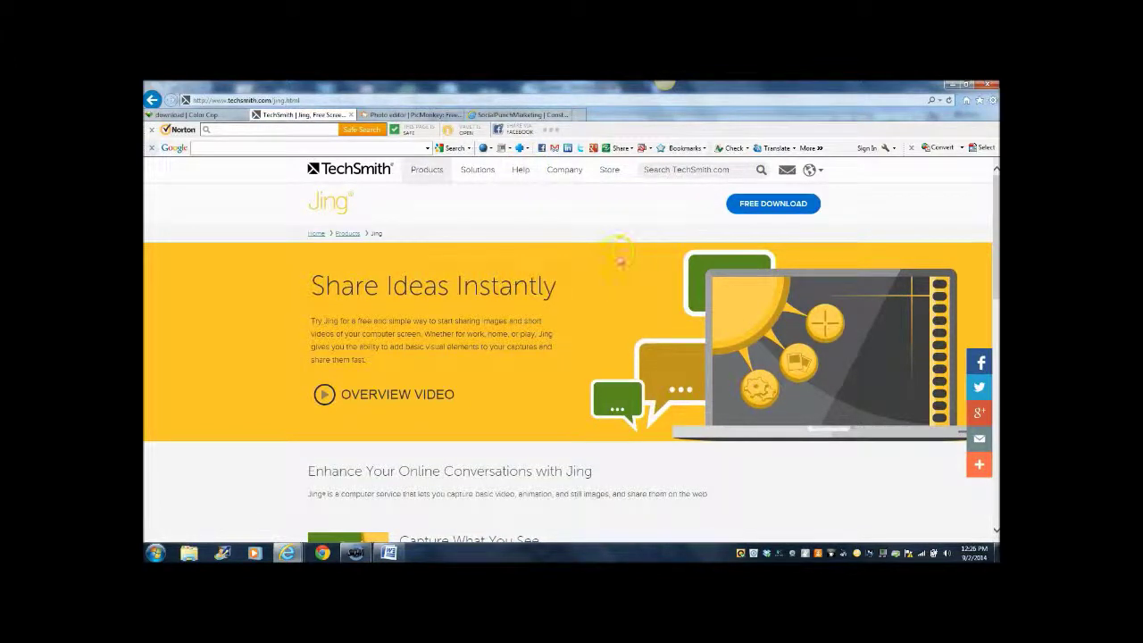
click(290, 93)
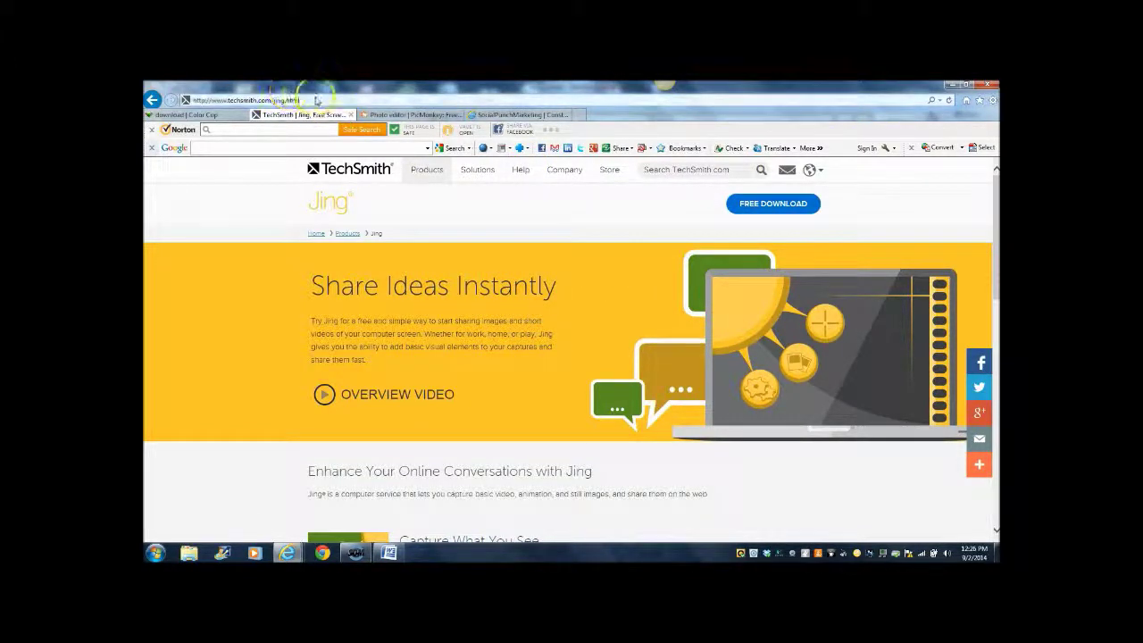
click(560, 319)
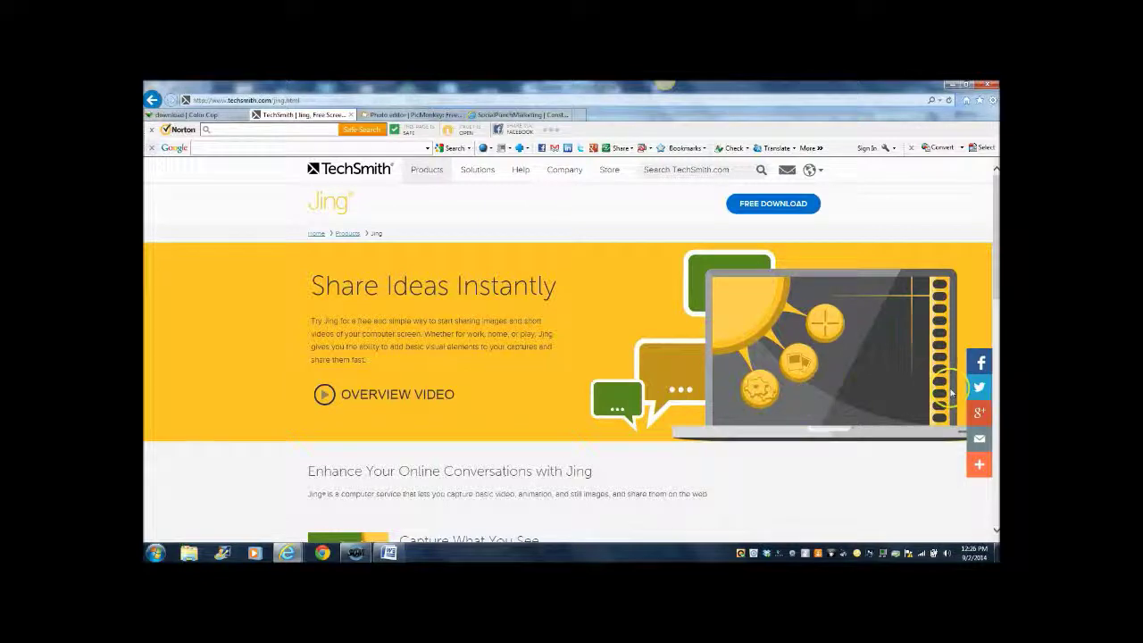
mouse_move(993, 237)
mouse_down()
mouse_move(993, 401)
mouse_move(993, 238)
mouse_up()
click(427, 115)
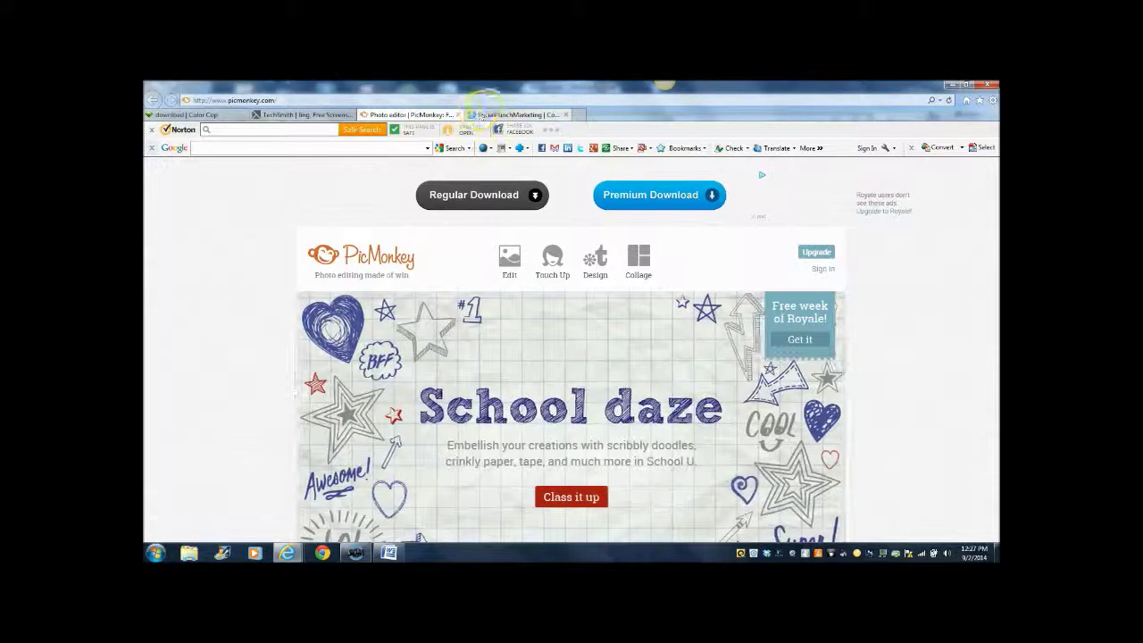
Switch to the Social Punch Marketing site and return its carousel to the logo slide.
click(659, 95)
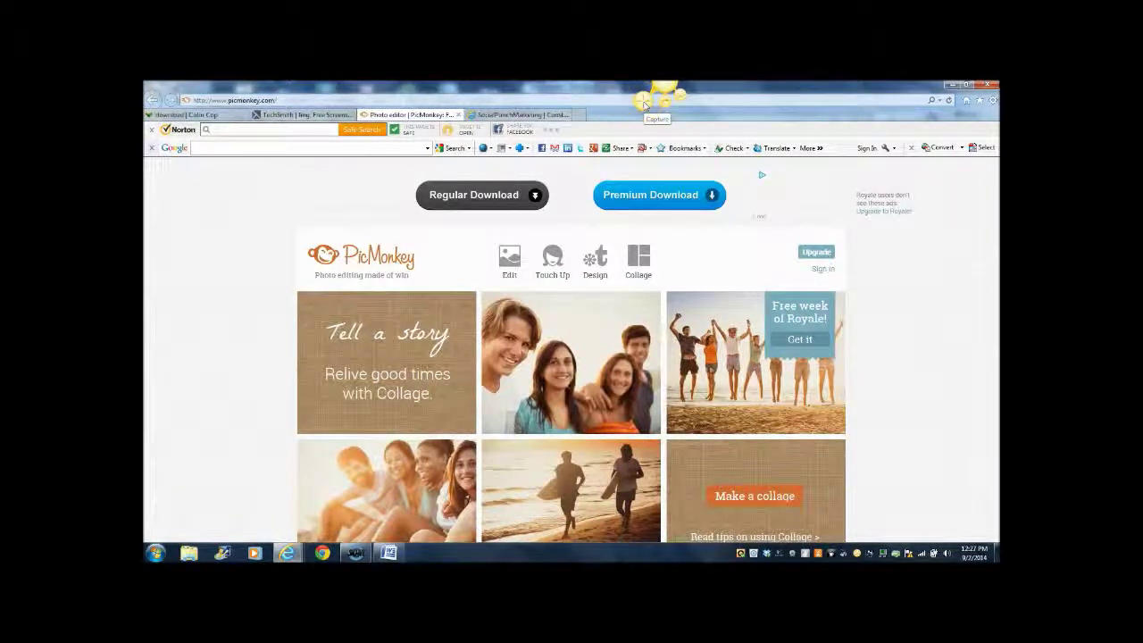
click(538, 115)
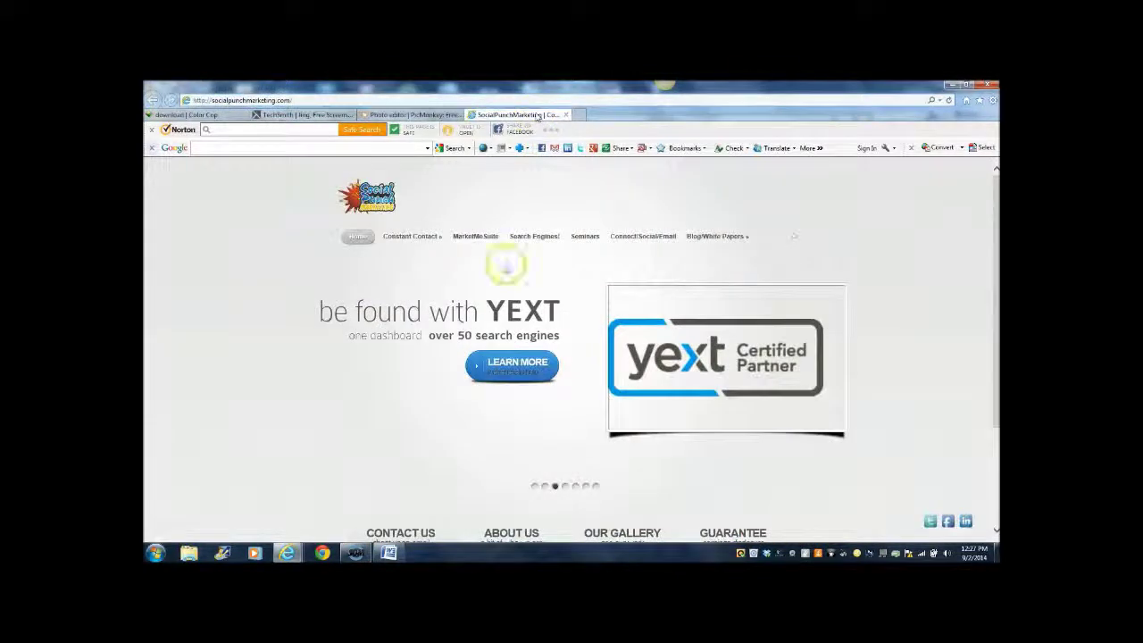
click(534, 487)
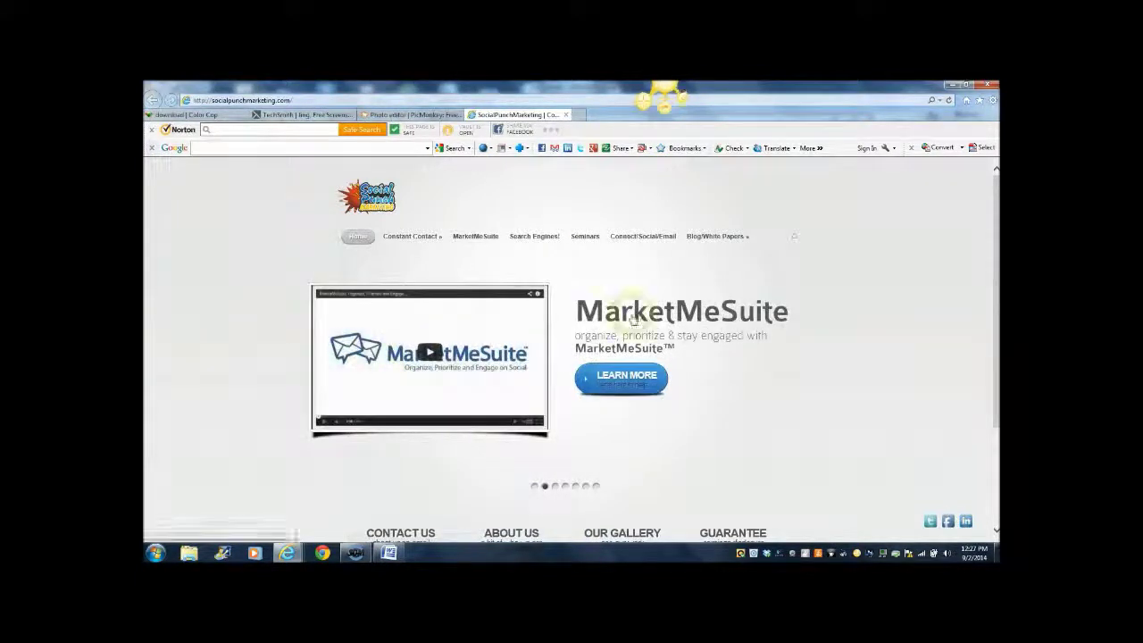
click(534, 487)
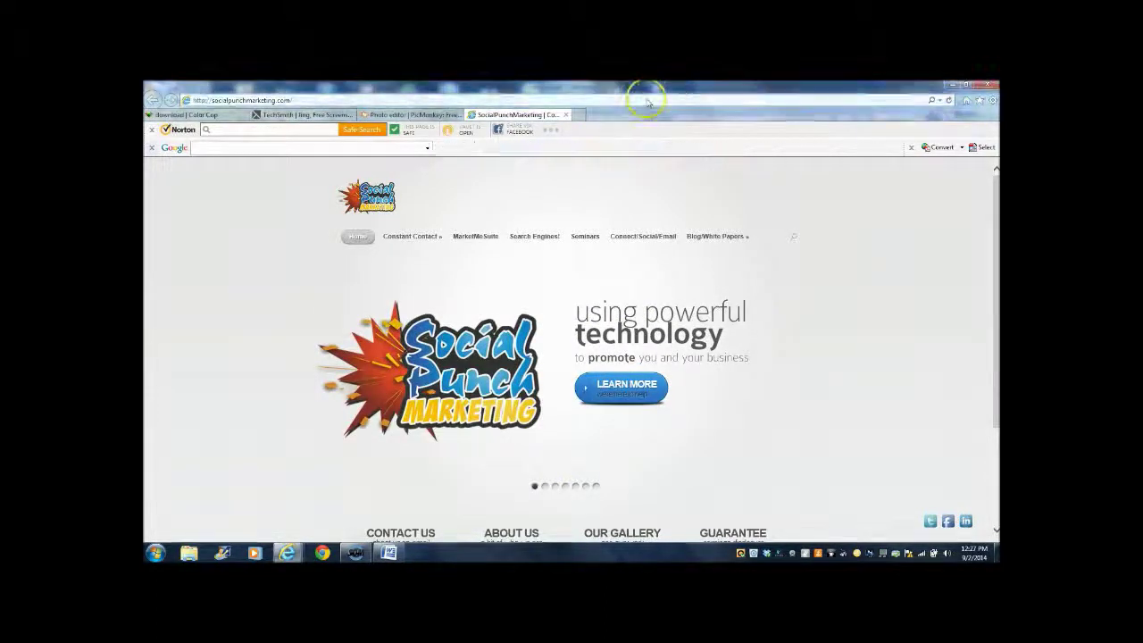
Capture the Social Punch logo slide with Jing and save it as SocialPunchLogo.
click(643, 100)
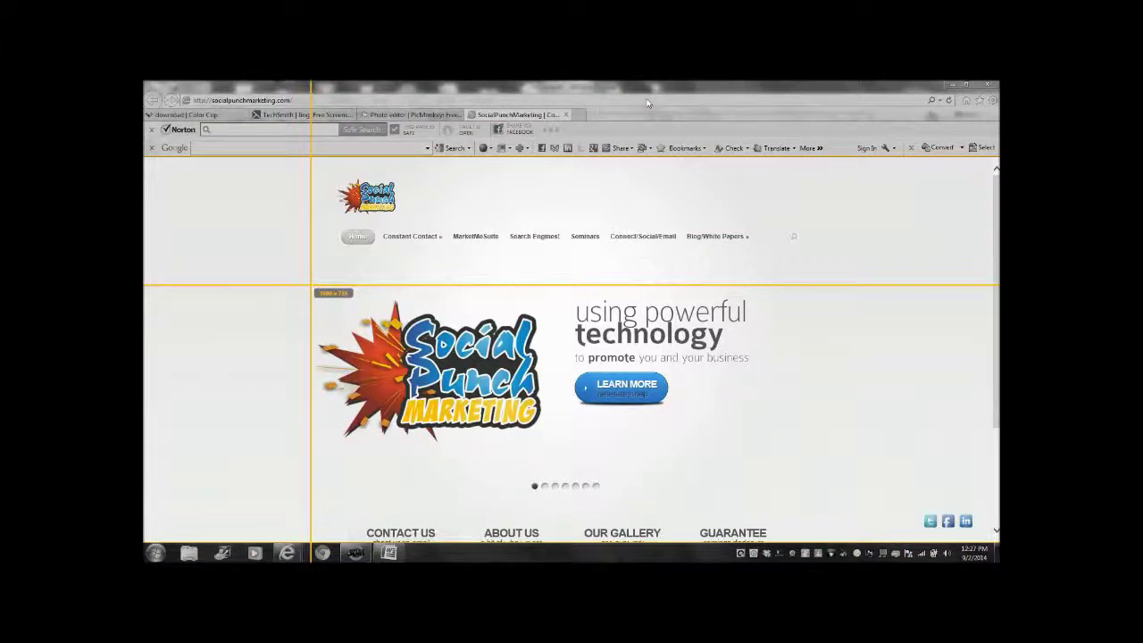
drag(311, 286, 761, 458)
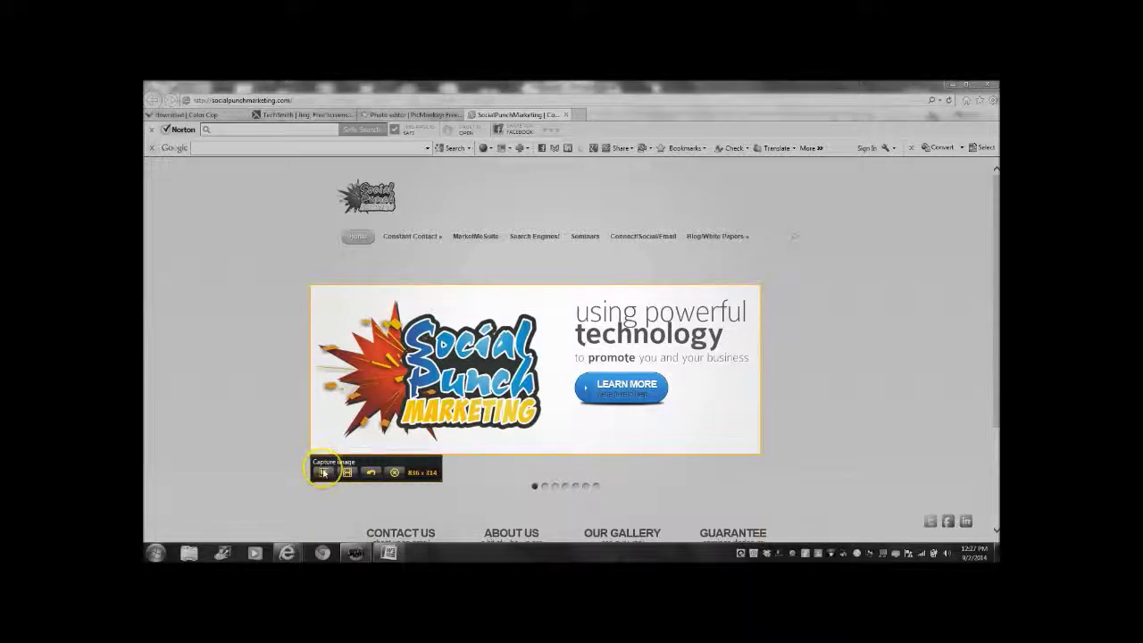
click(323, 472)
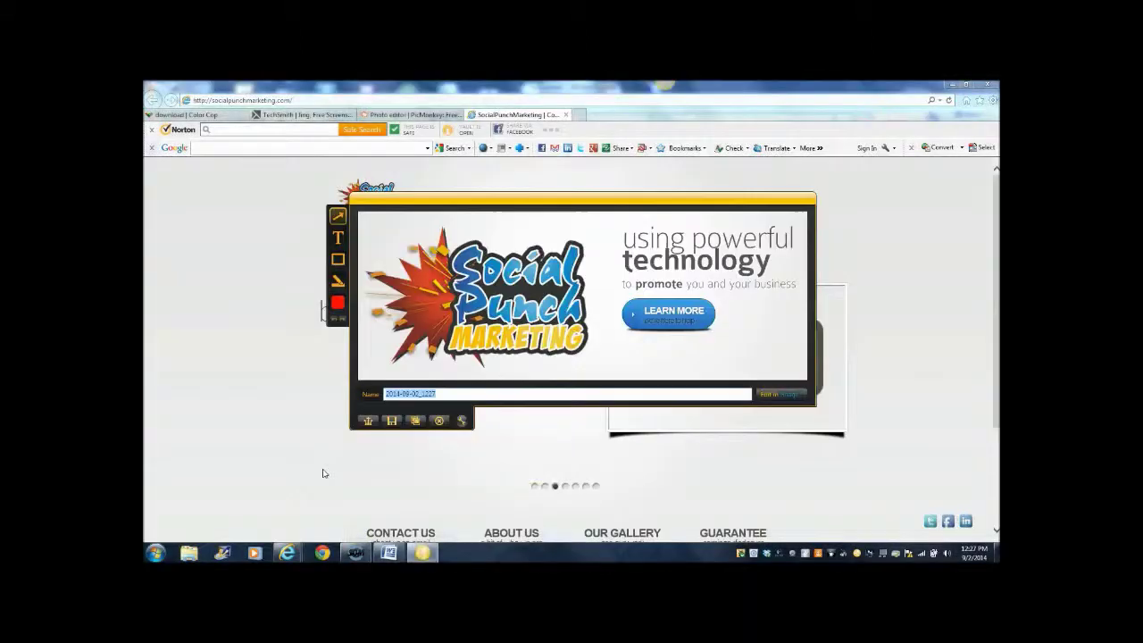
click(391, 421)
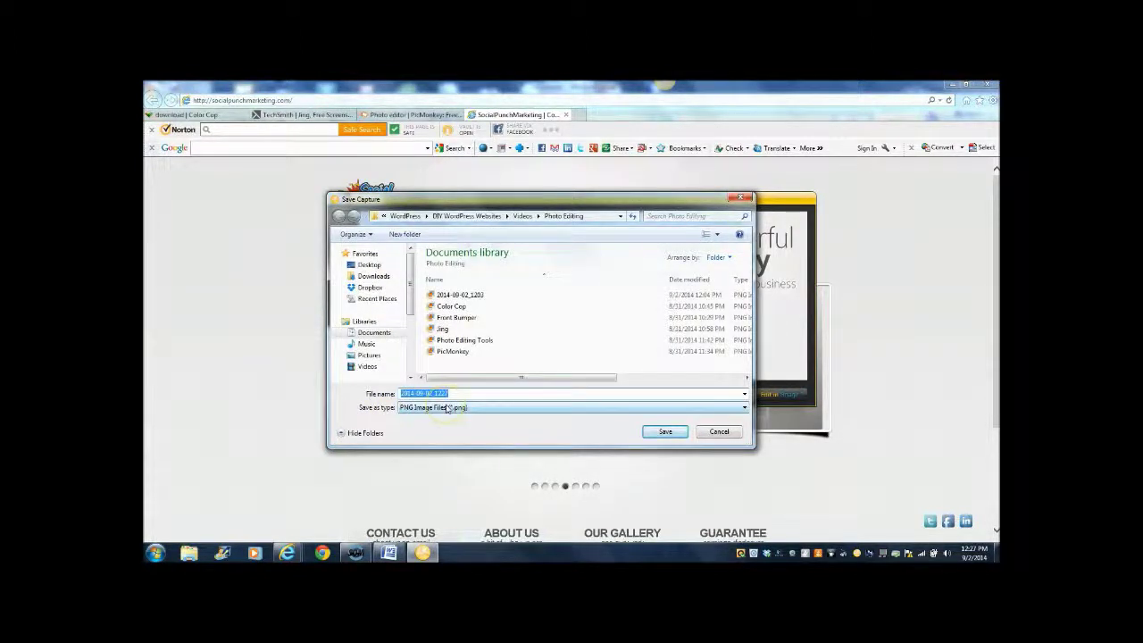
text(SocialPu)
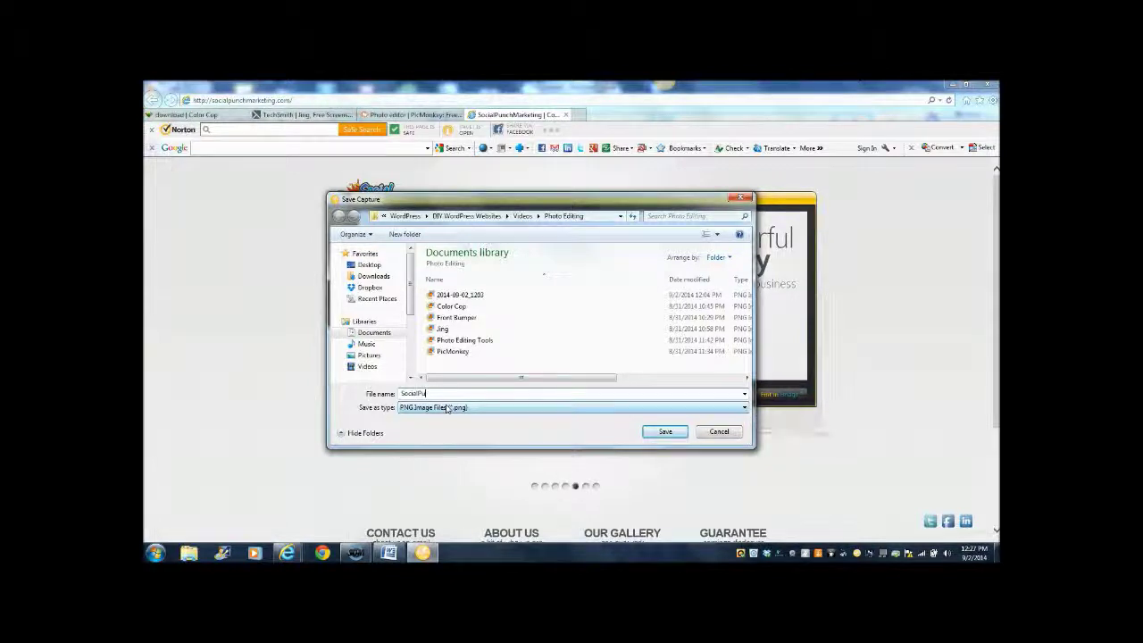
text(nchLogo)
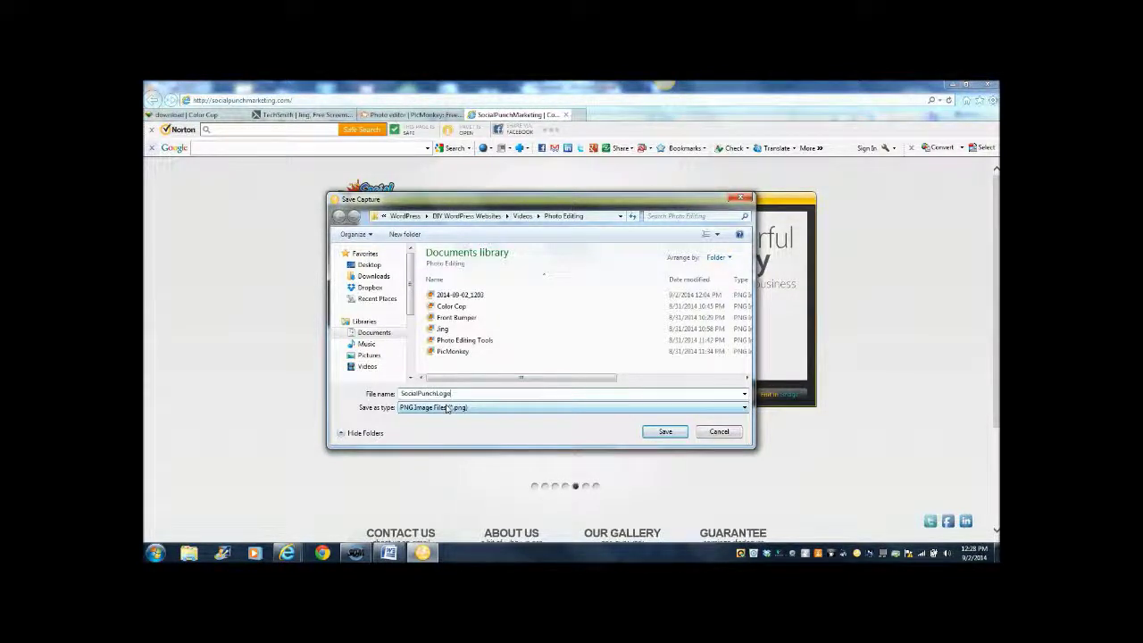
click(666, 433)
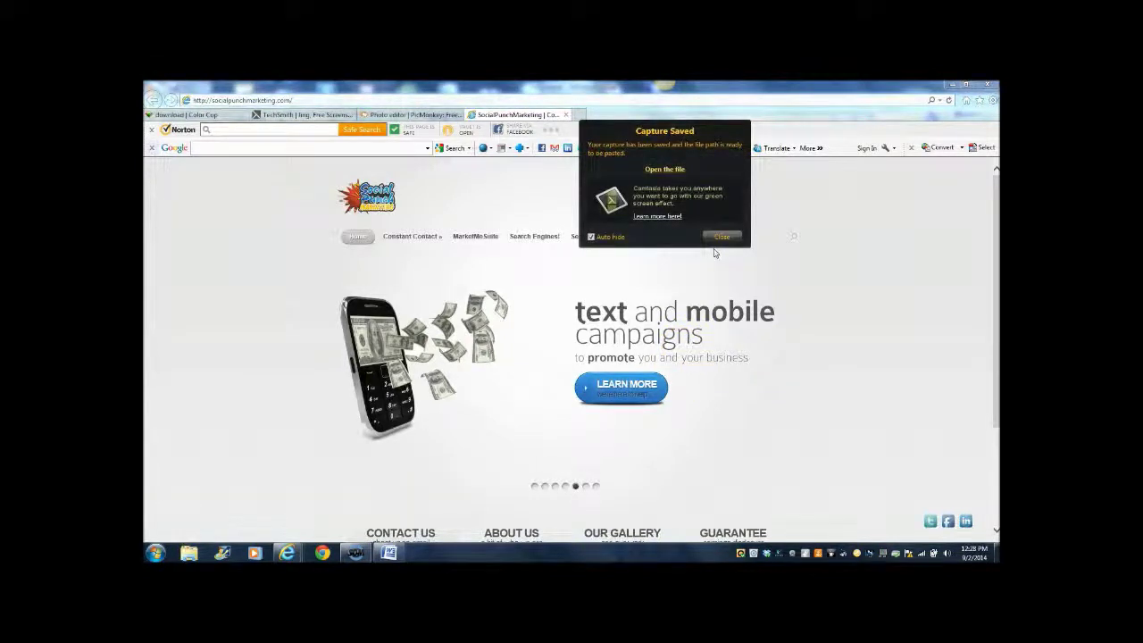
click(721, 237)
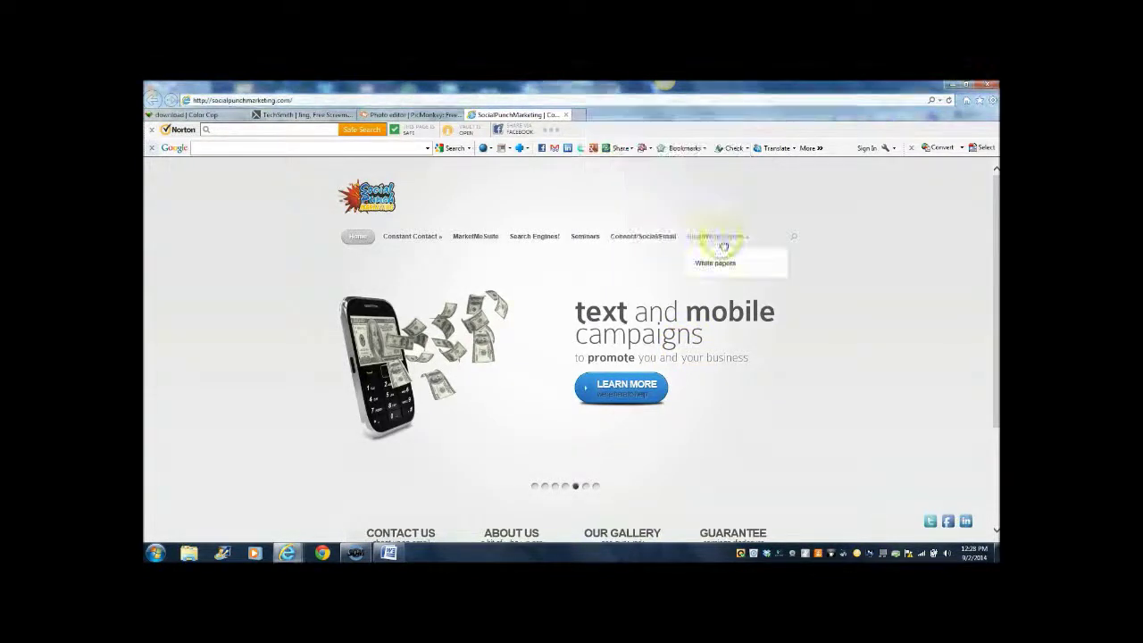
Open the SocialPunchLogo image from the computer in PicMonkey's editor.
click(392, 116)
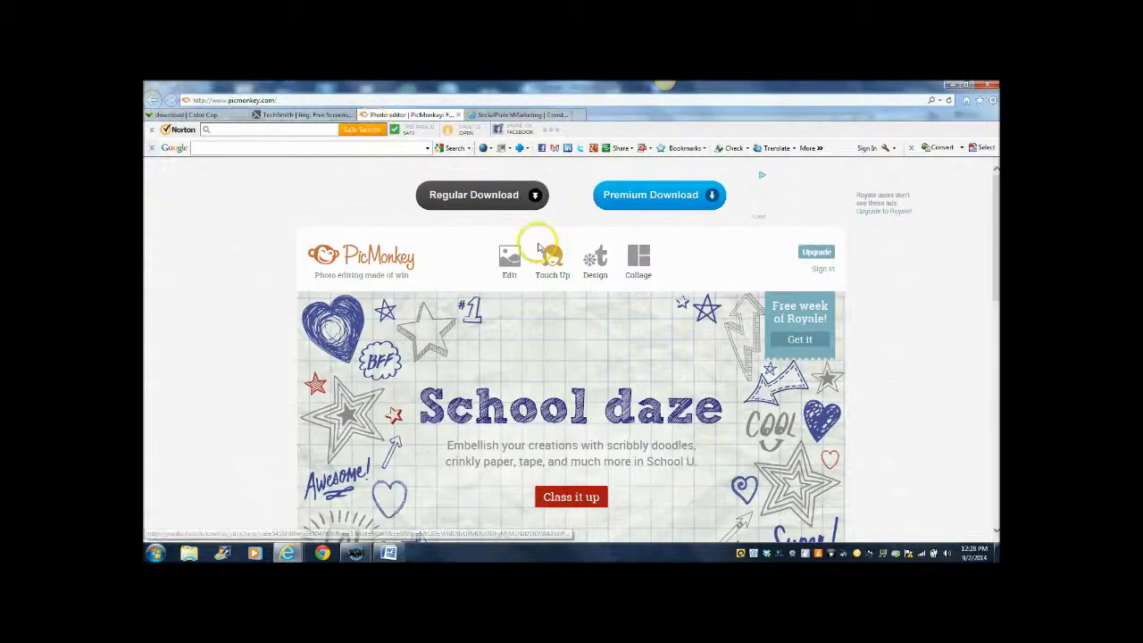
click(505, 257)
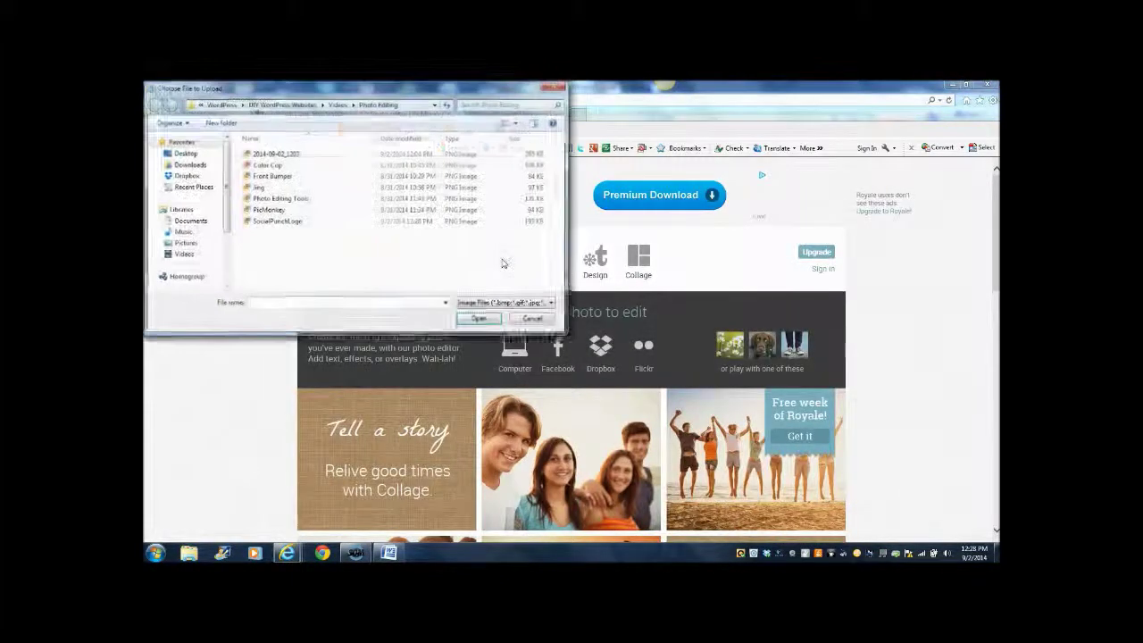
click(277, 221)
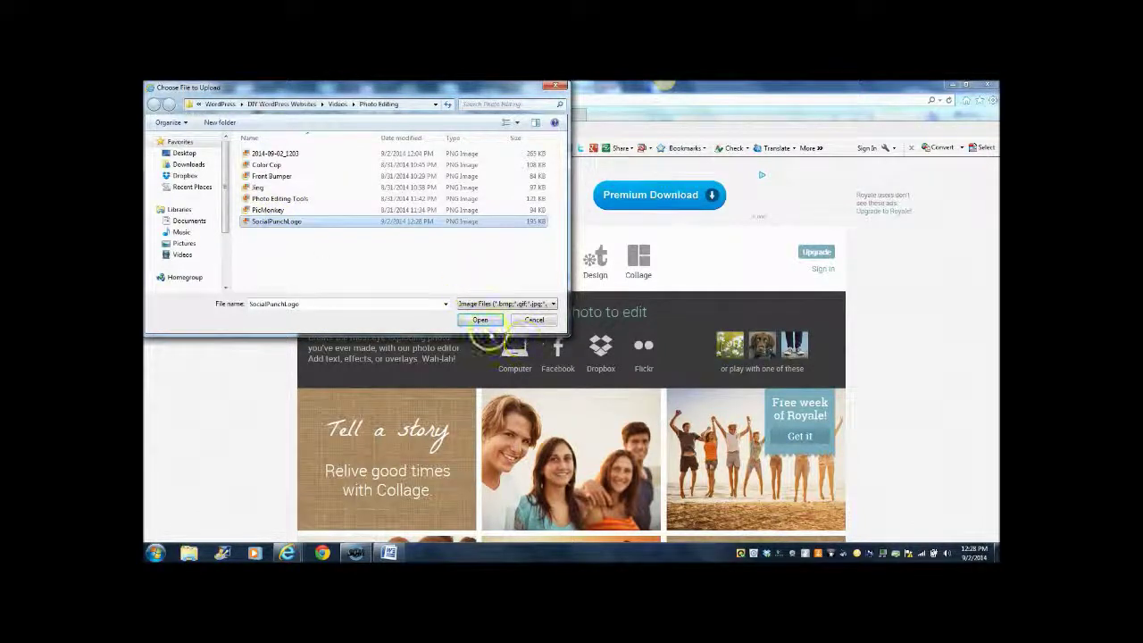
click(480, 320)
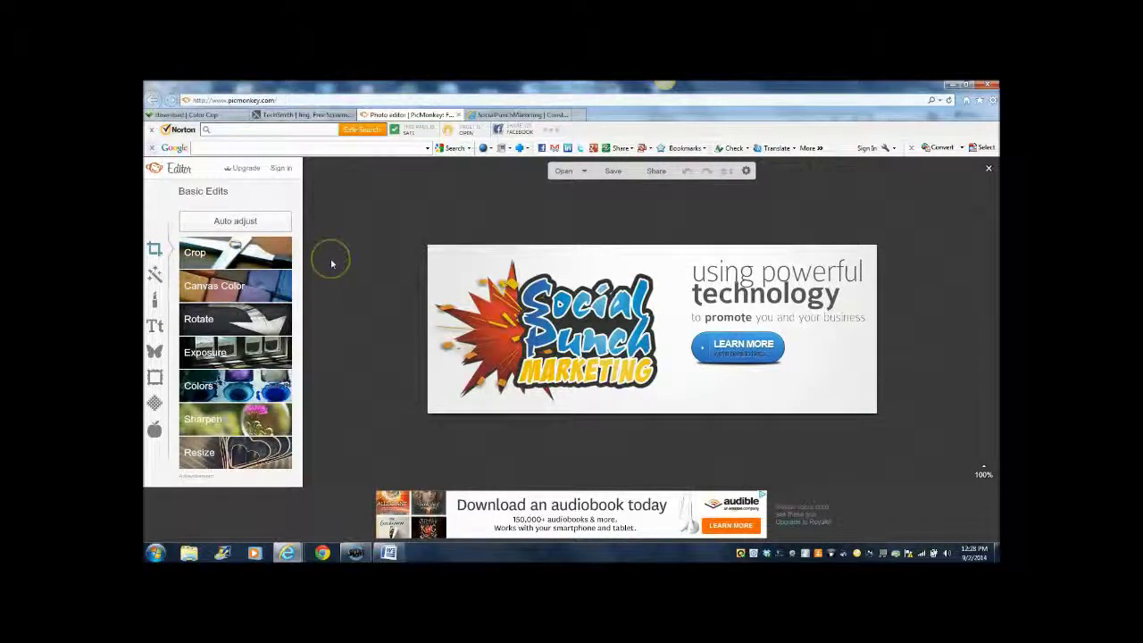
Crop the banner out to its edges, about 819 × 292 pixels.
click(232, 255)
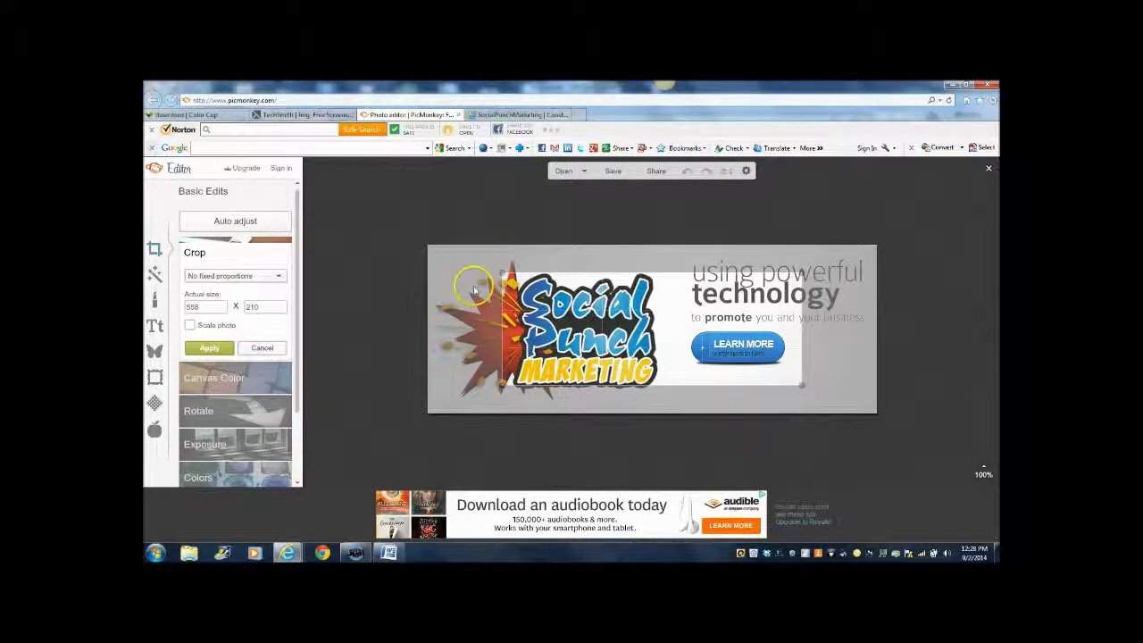
drag(502, 272, 435, 255)
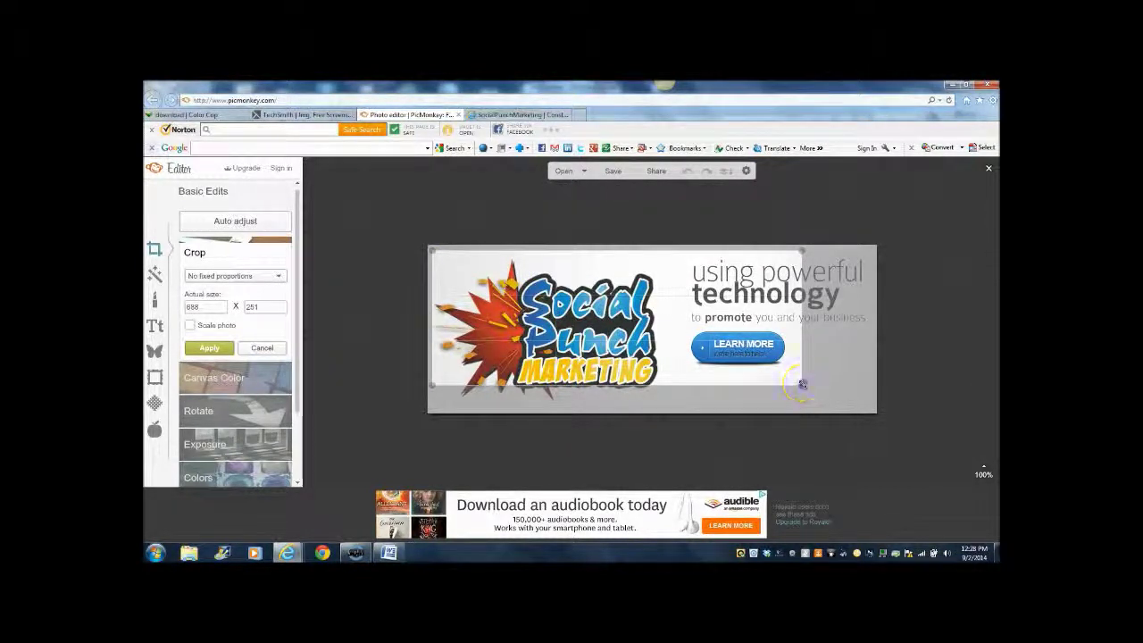
drag(802, 384, 870, 406)
click(738, 350)
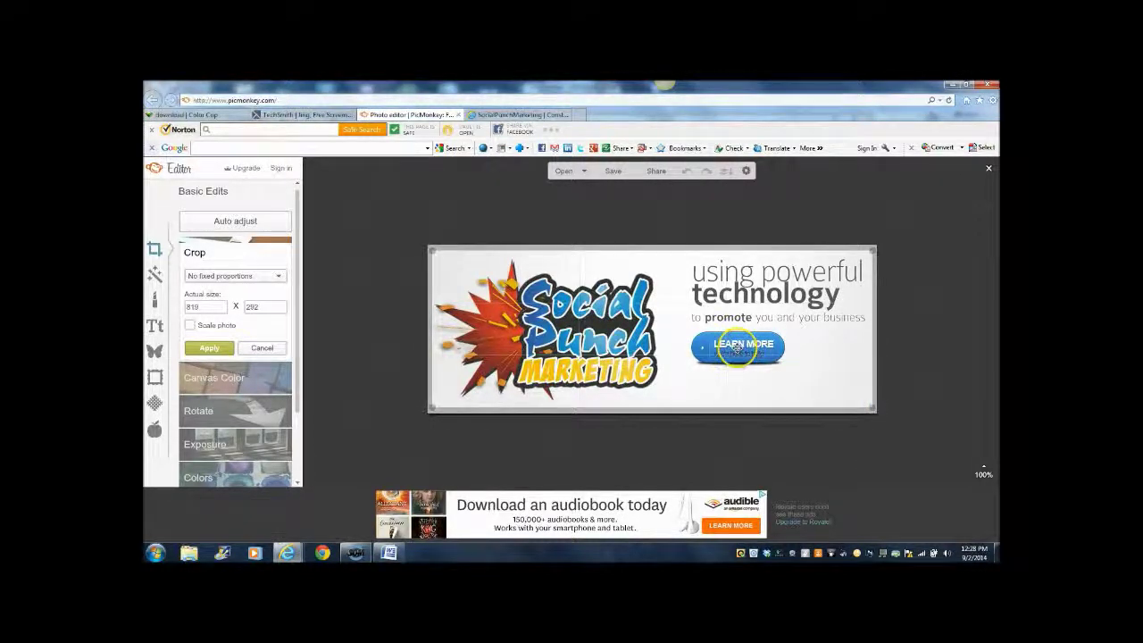
click(209, 347)
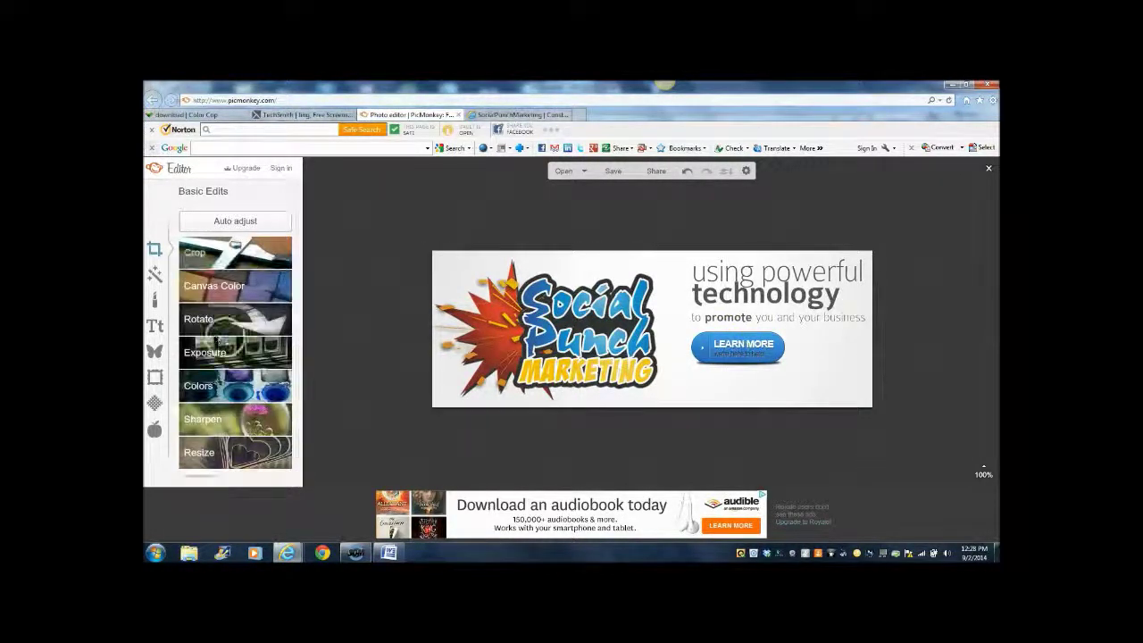
click(661, 330)
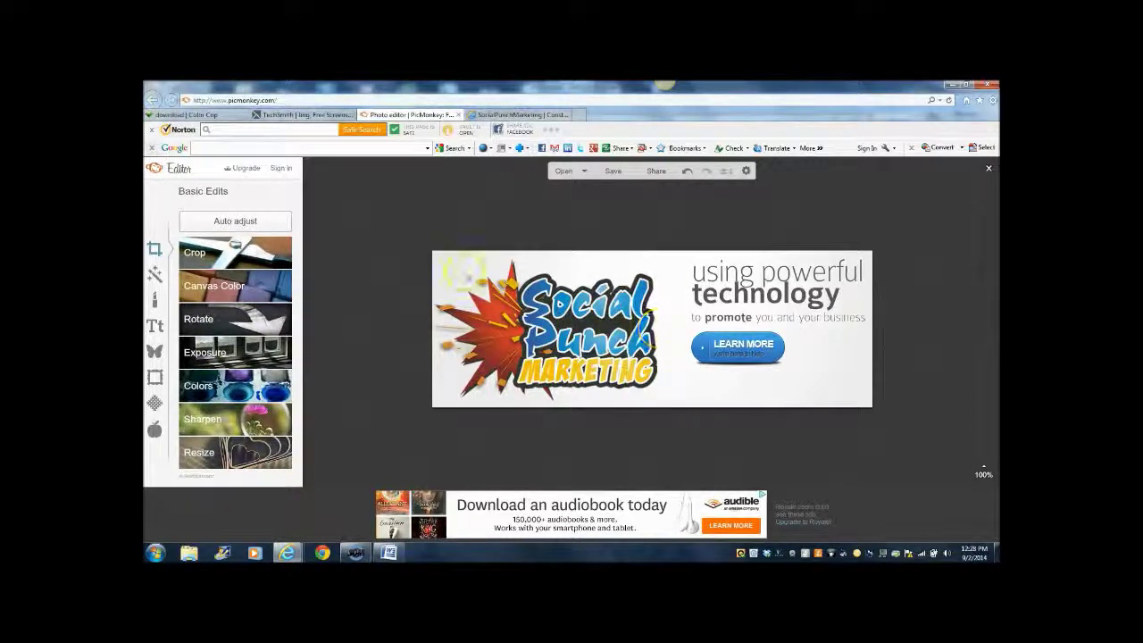
Try the Canvas Color settings and cancel, keeping the canvas colour unchanged.
click(256, 281)
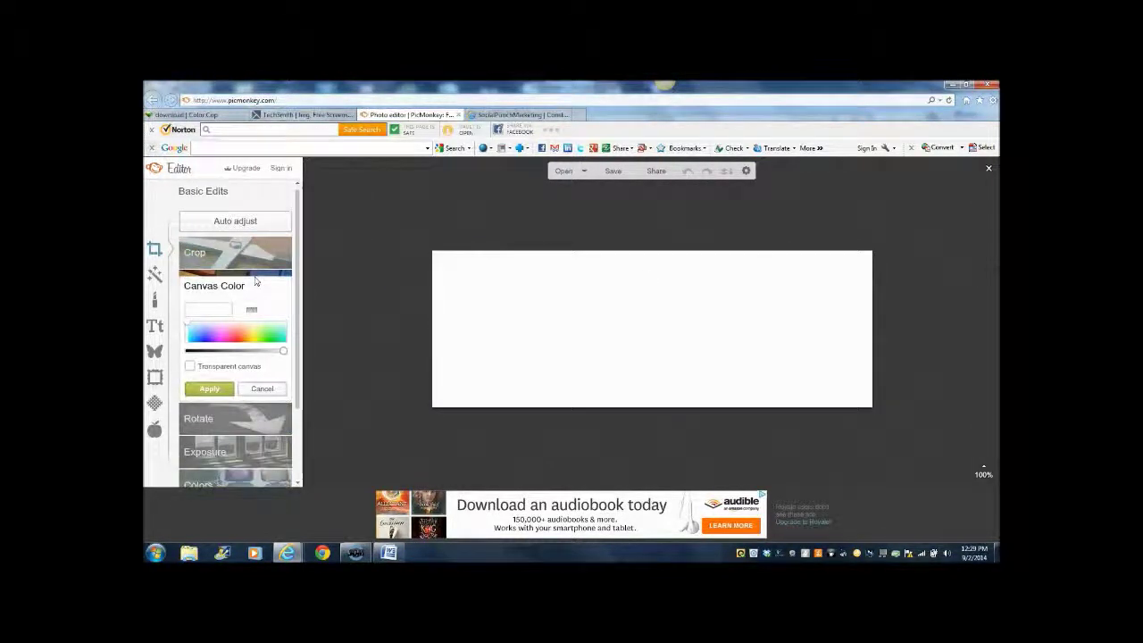
click(333, 324)
click(267, 388)
click(263, 296)
Preview the Exposure adjustments and try Auto adjust in Colors.
scroll(299, 447, down, 2)
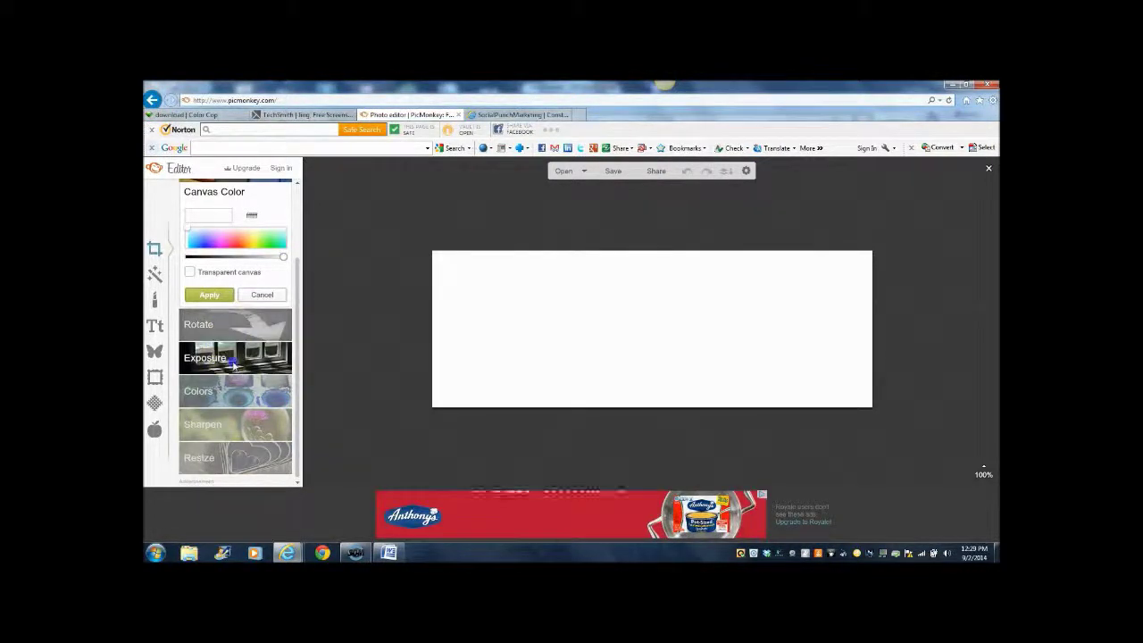
click(234, 362)
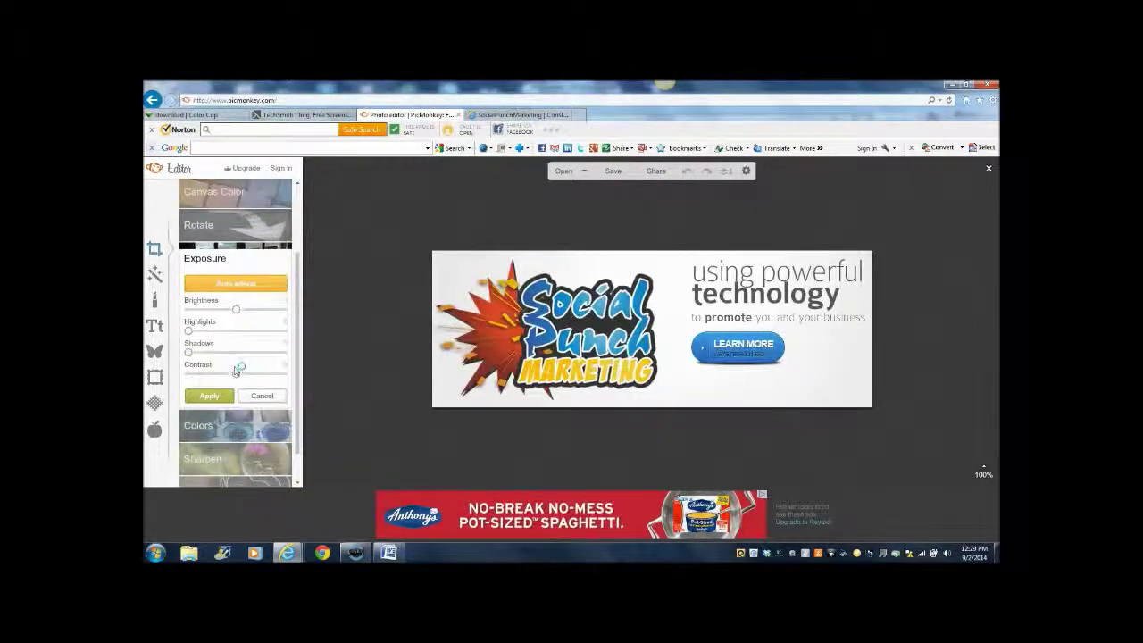
click(234, 429)
click(239, 326)
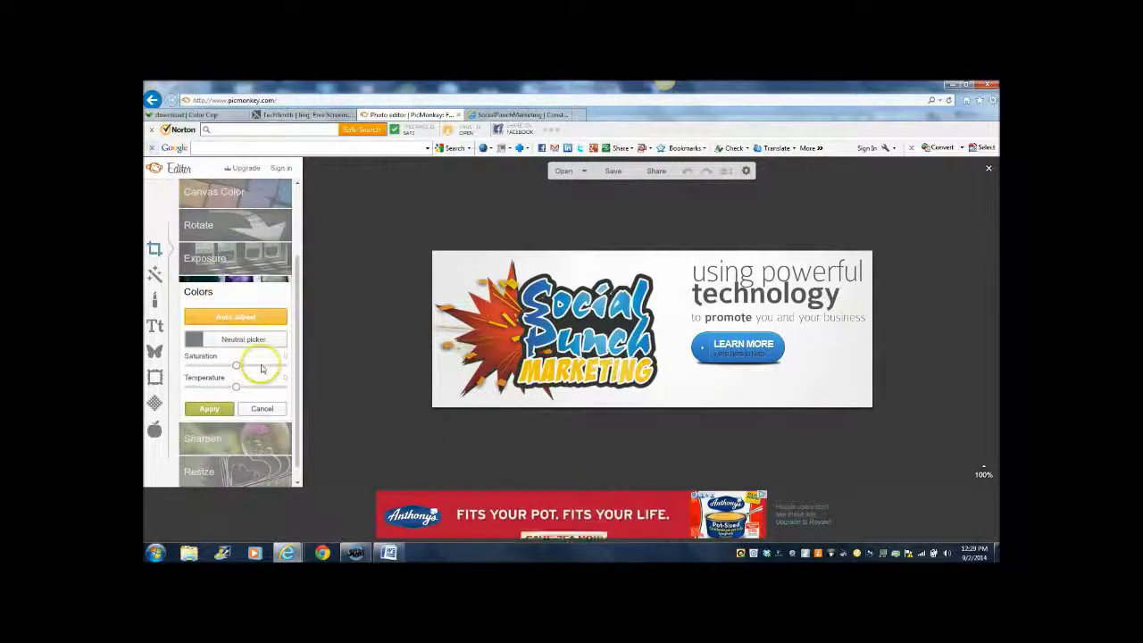
Preview the Dusk effect on the banner and discard it.
click(153, 273)
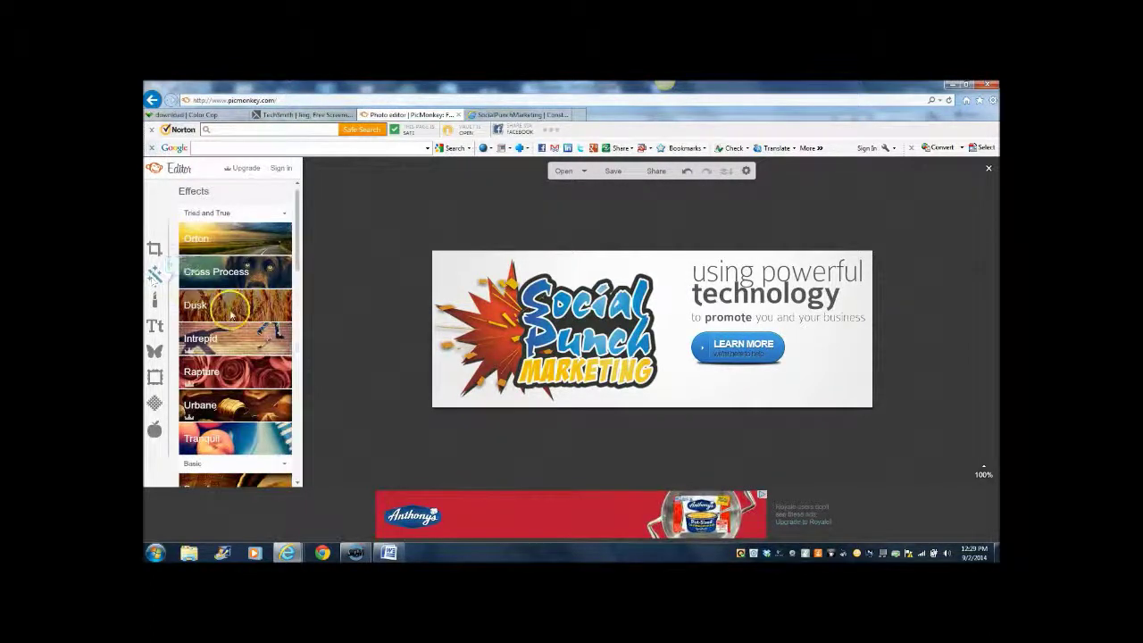
click(234, 306)
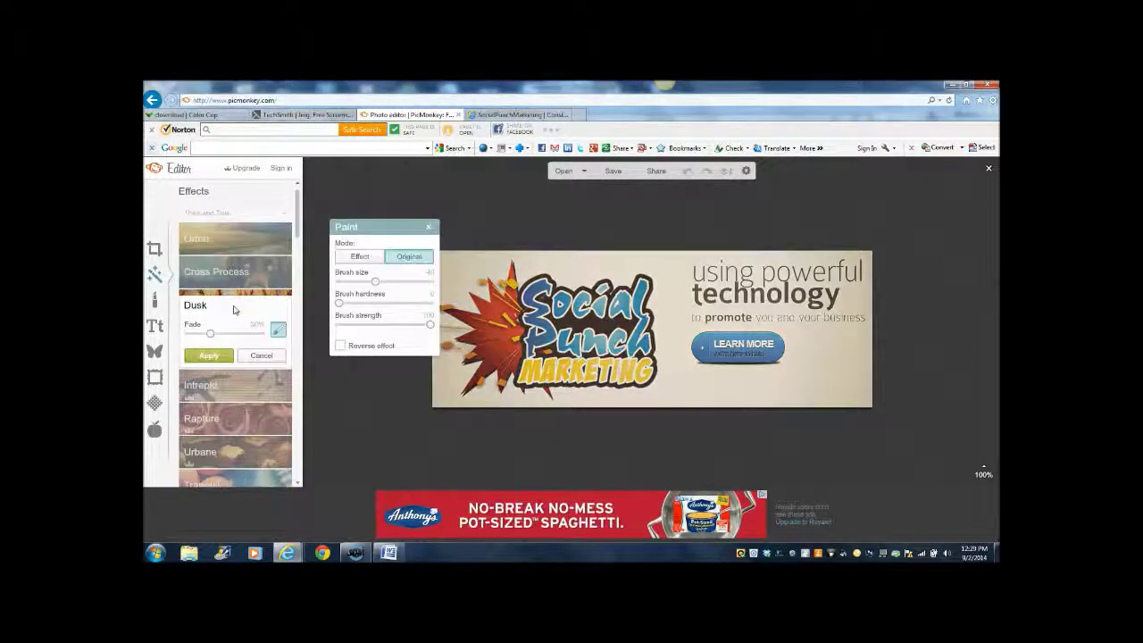
click(215, 356)
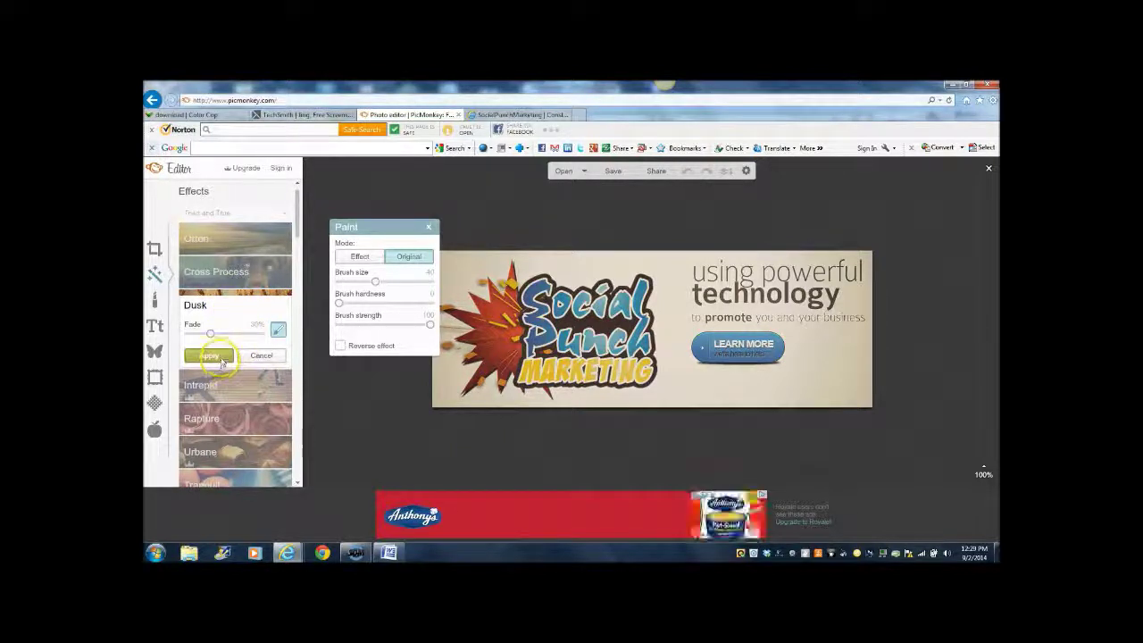
click(261, 356)
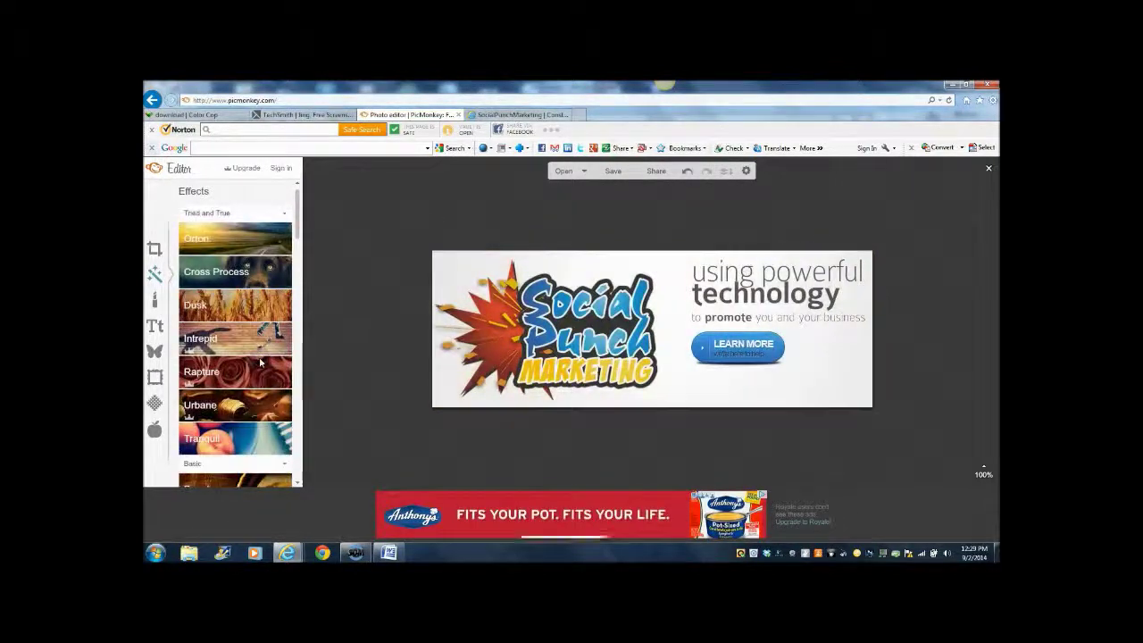
Preview the Intrepid, Rapture and Sepia effects, then close the effect painting options.
click(242, 339)
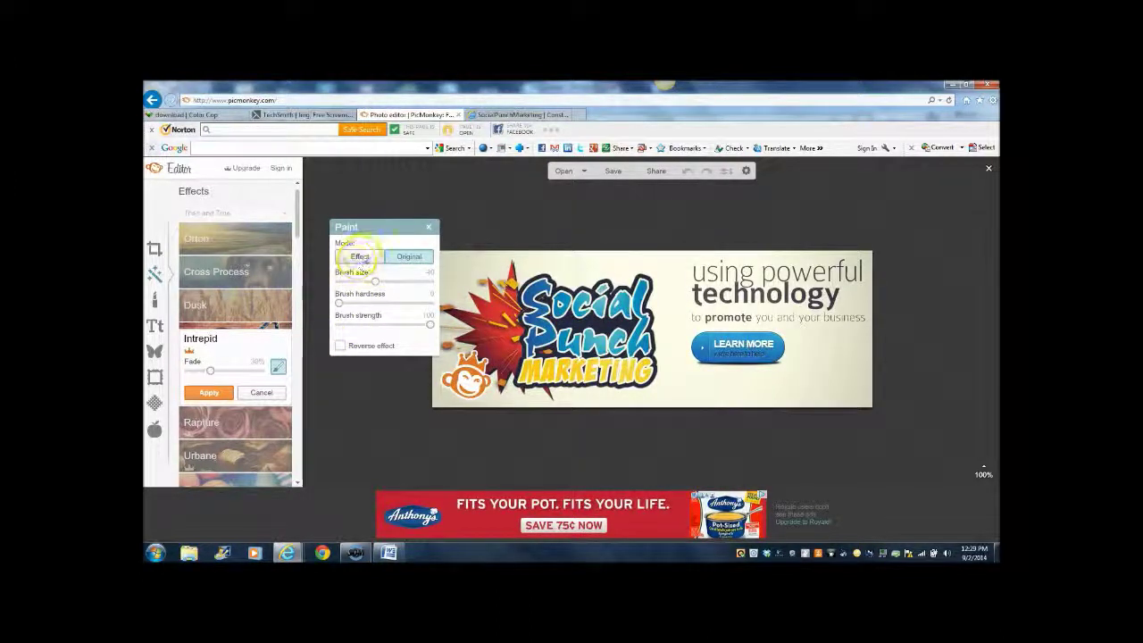
click(245, 428)
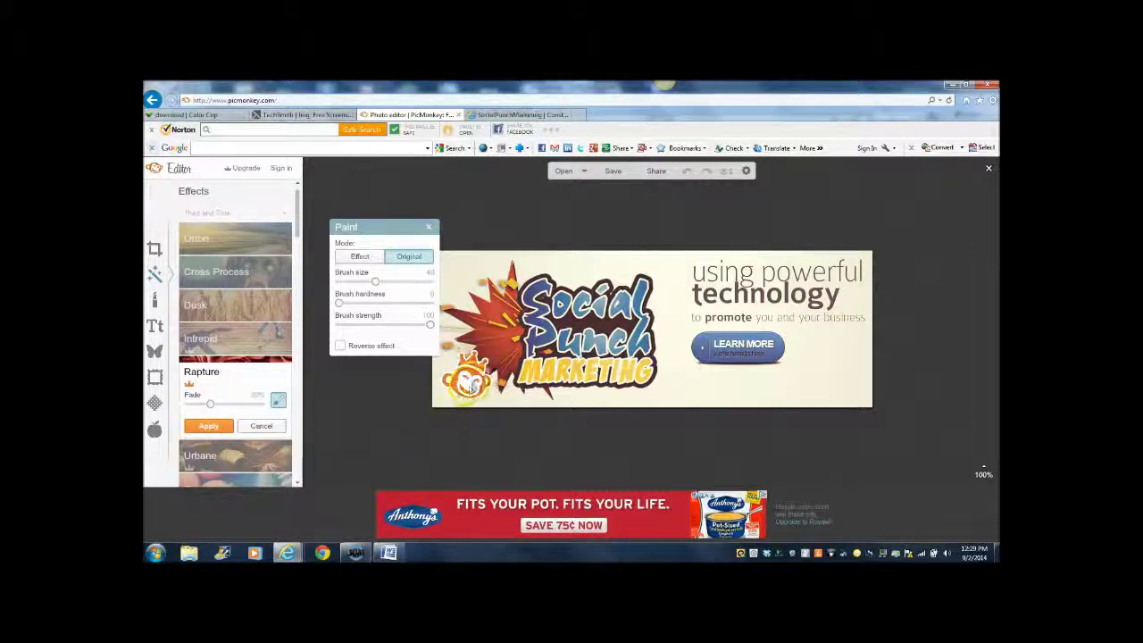
mouse_move(464, 386)
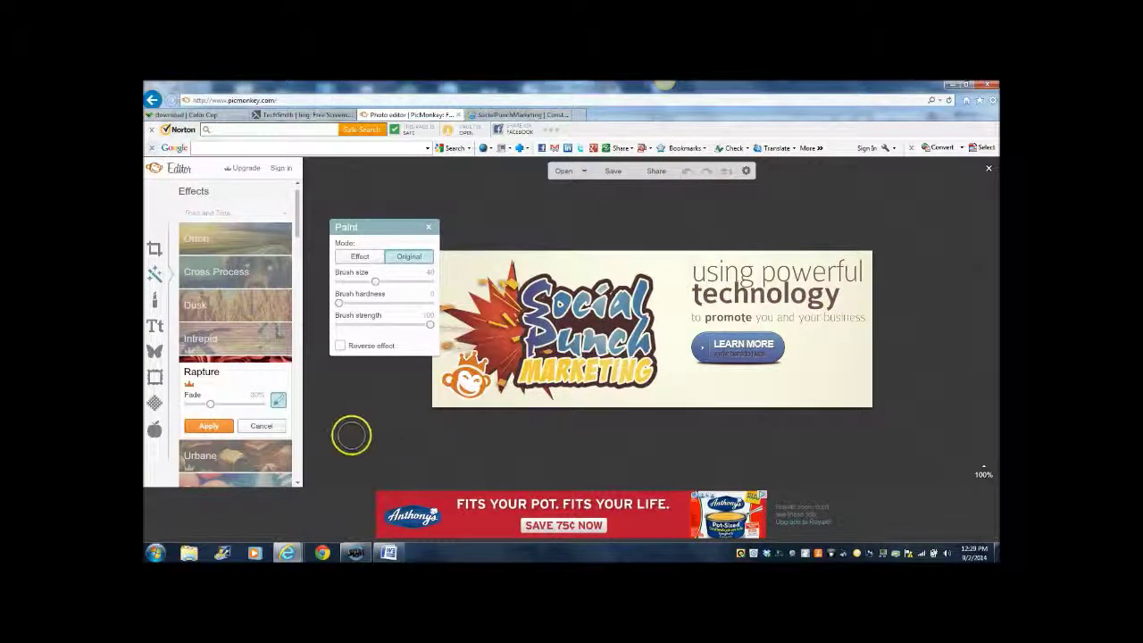
scroll(300, 444, down, 5)
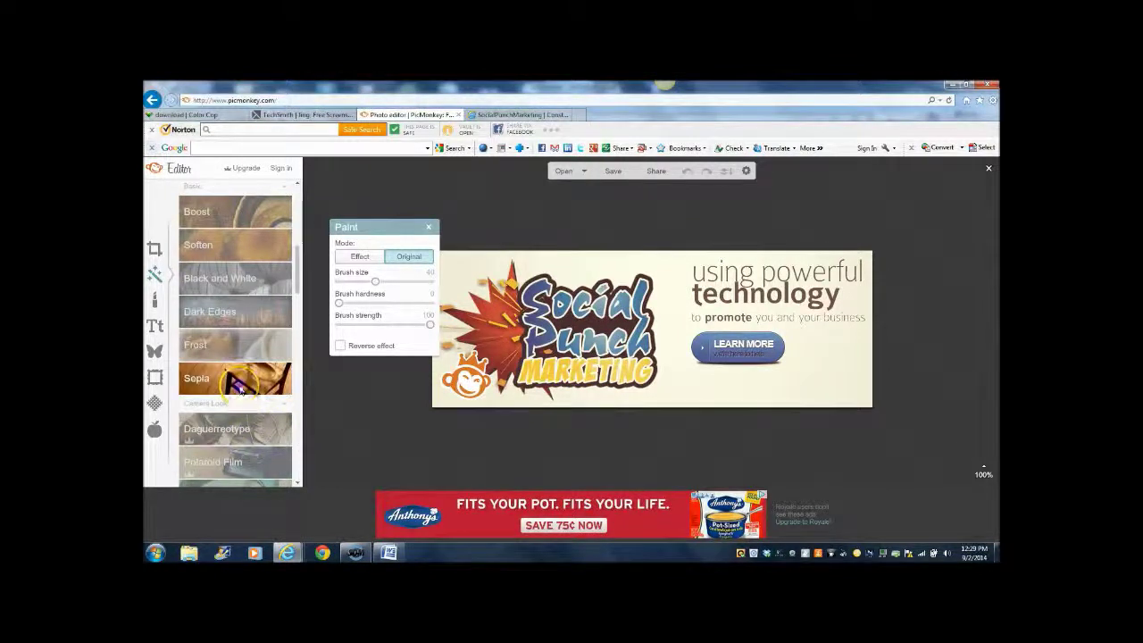
click(238, 383)
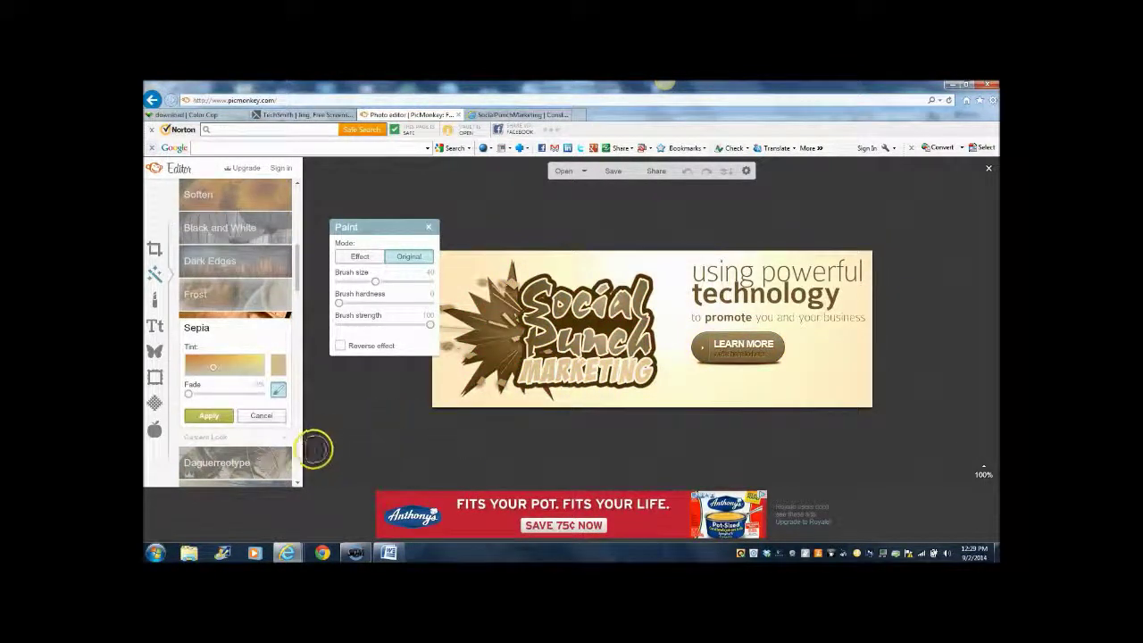
scroll(298, 451, down, 1)
scroll(298, 451, down, 3)
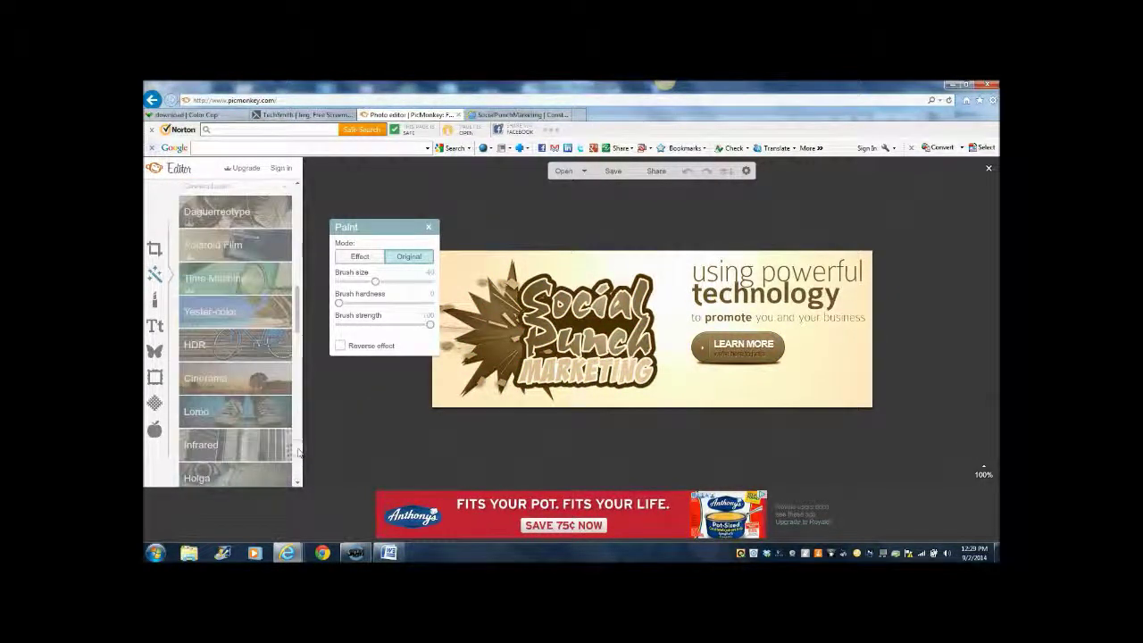
scroll(301, 225, up, 5)
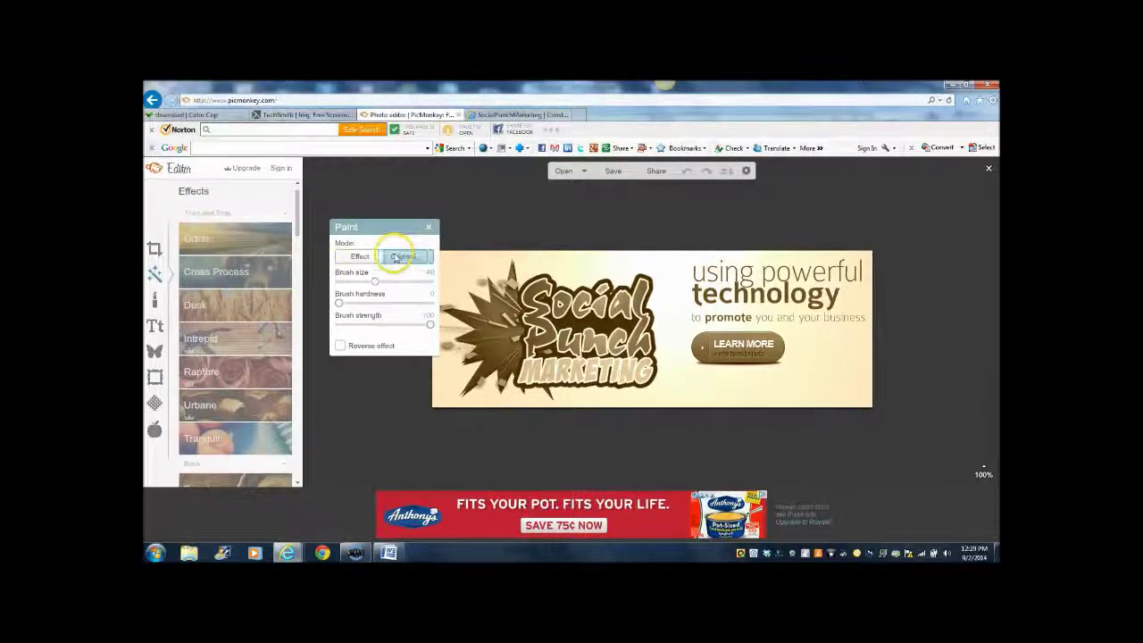
click(429, 229)
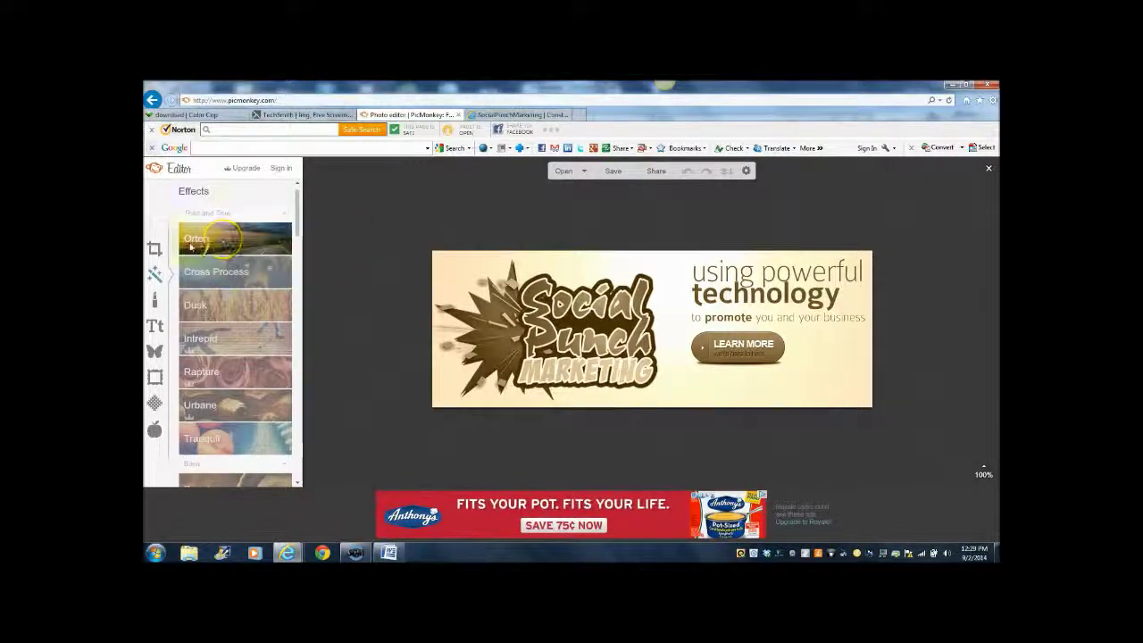
Switch to the Text tool, dropping the sepia preview, and browse the font list.
click(153, 329)
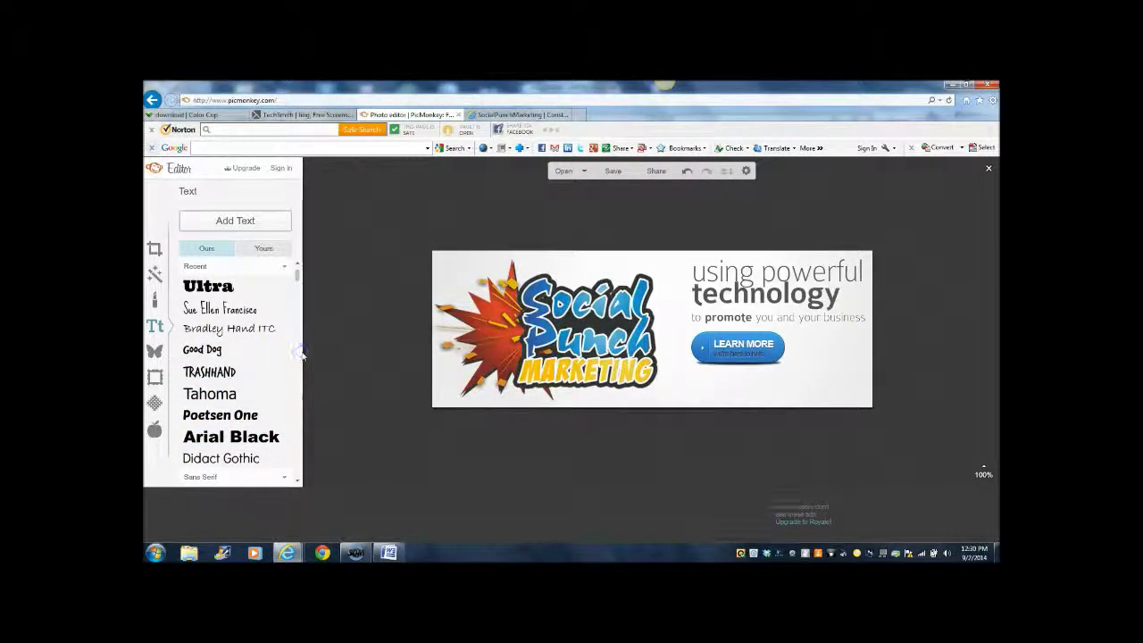
mouse_move(297, 275)
mouse_down()
mouse_move(308, 348)
mouse_move(307, 274)
mouse_up()
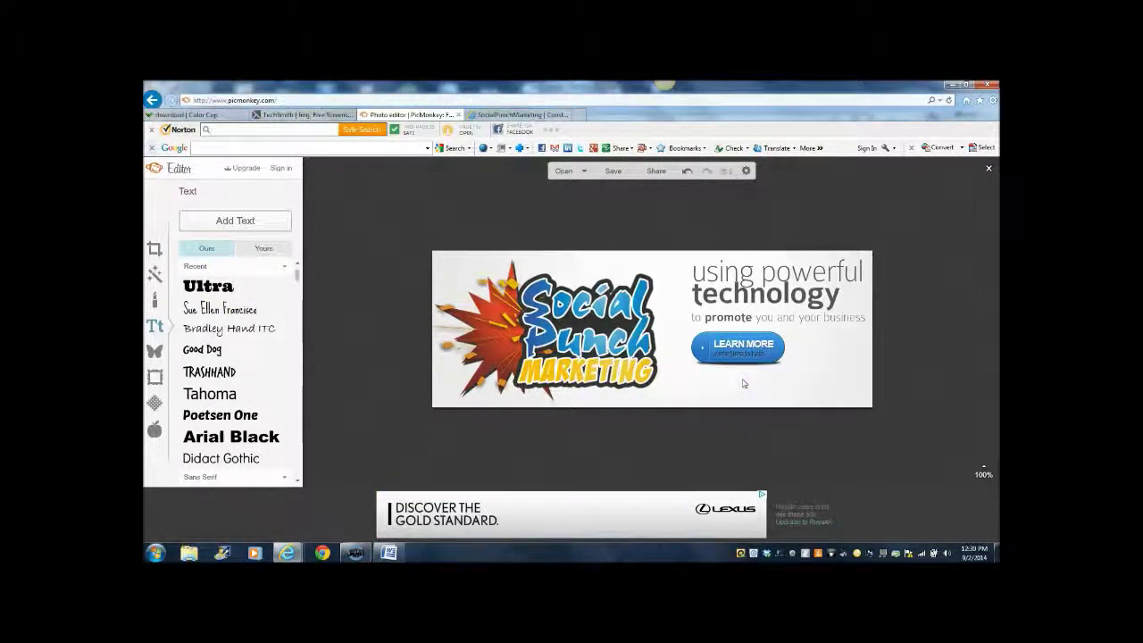
Add '(c) 2014' text below LEARN MORE, checking the © 2014 in Word.
click(711, 385)
click(724, 330)
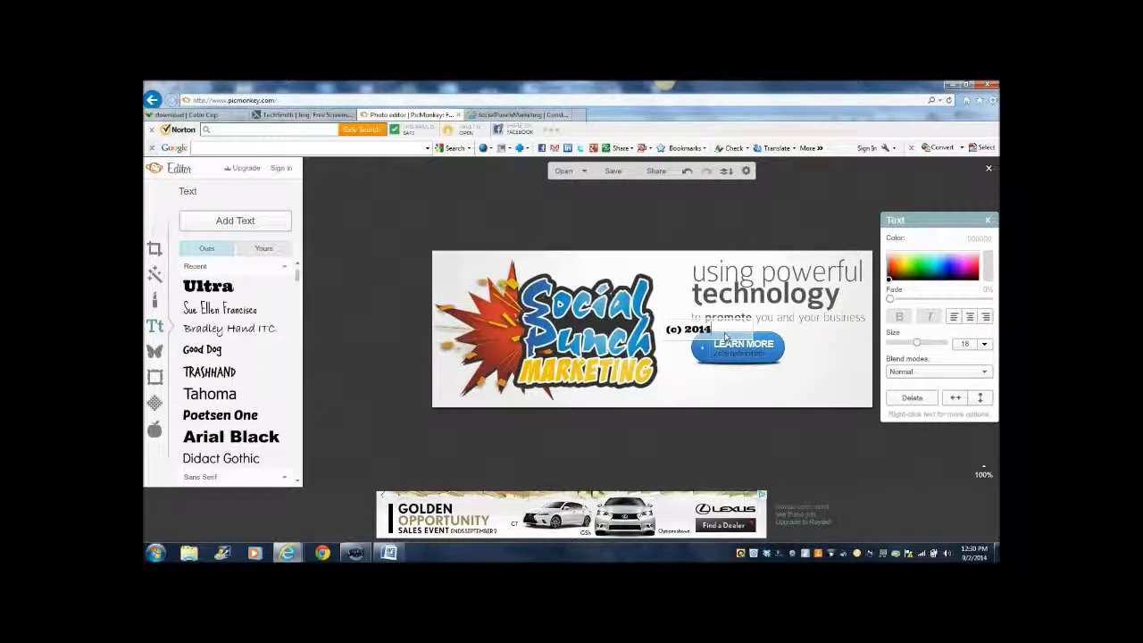
click(714, 364)
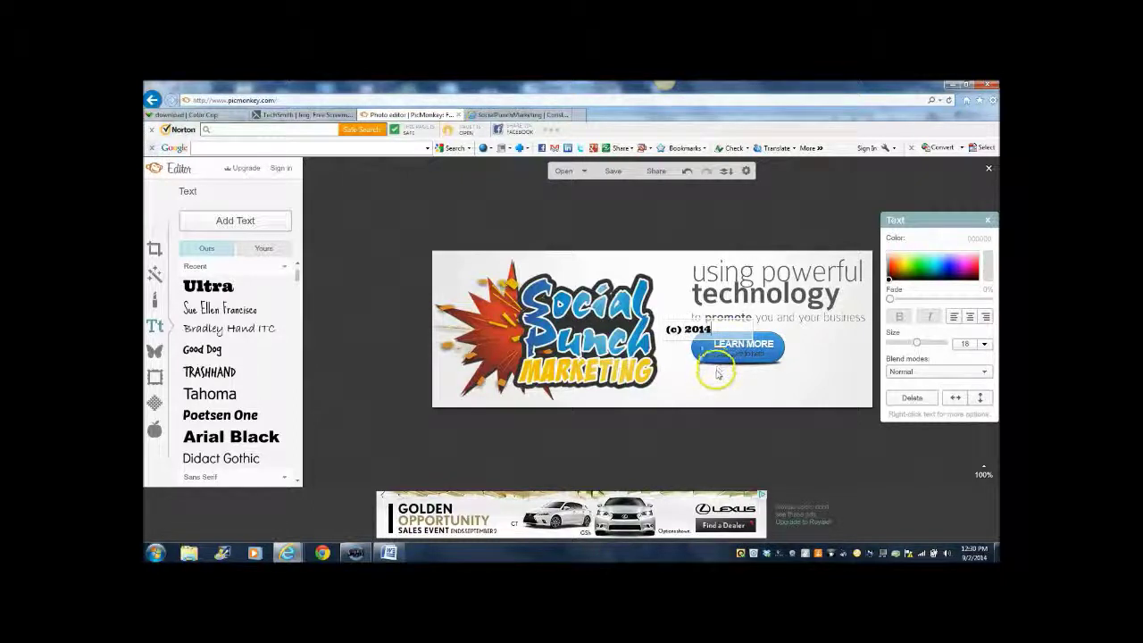
click(695, 325)
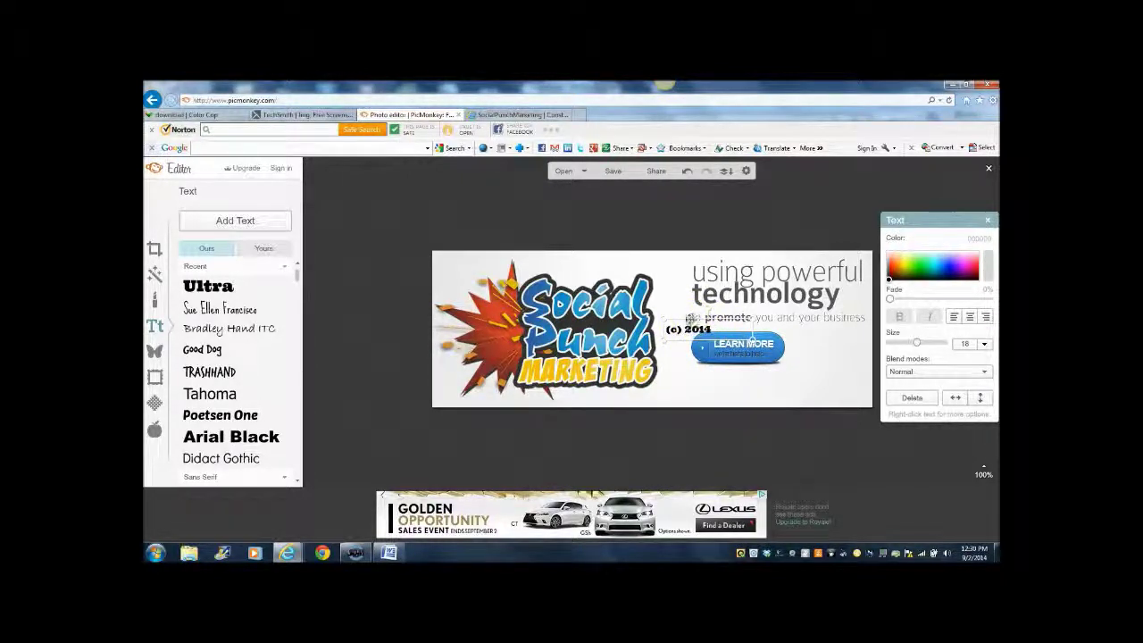
drag(690, 319, 745, 375)
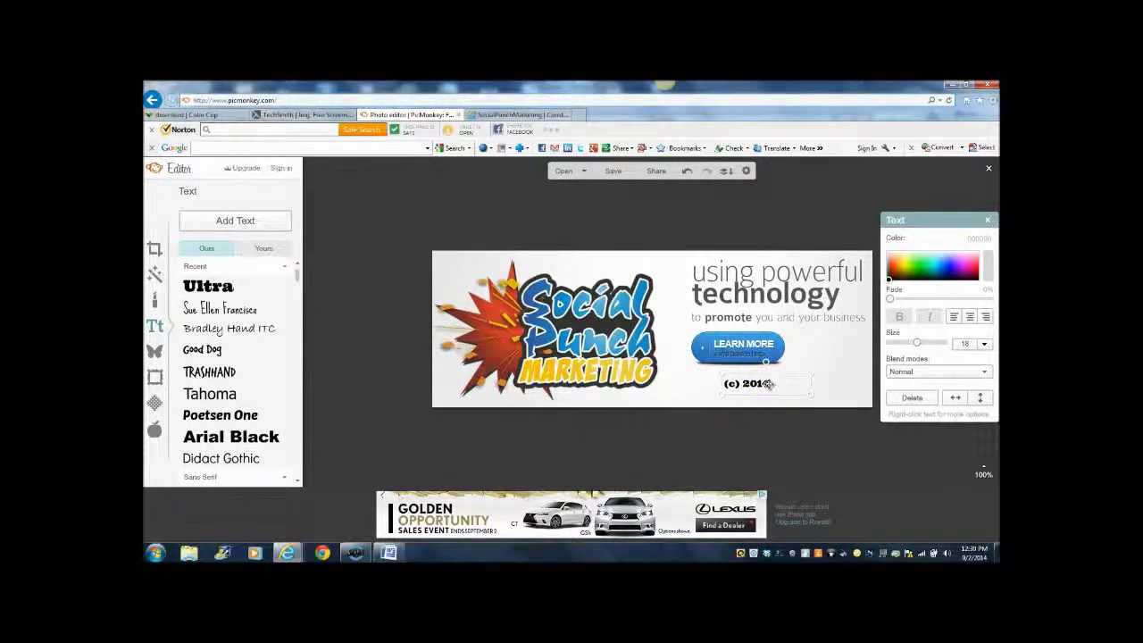
key(alt+Tab)
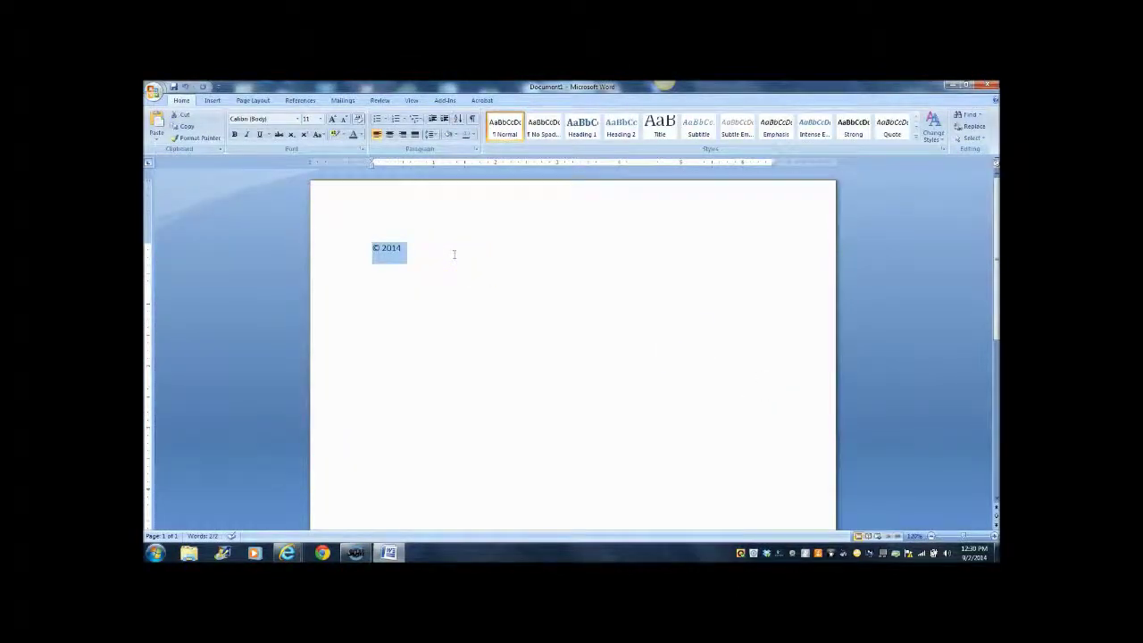
key(alt+Tab)
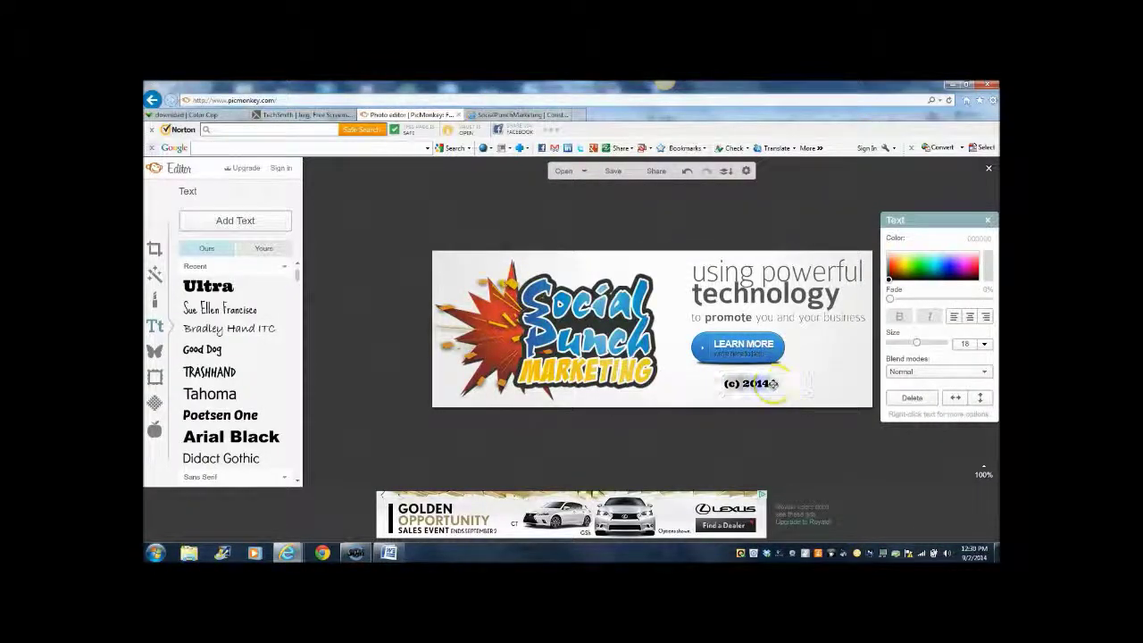
Replace (c) 2014 with © 2014, right-align it and shift it right, then bring up the Start menu.
text(© 2014)
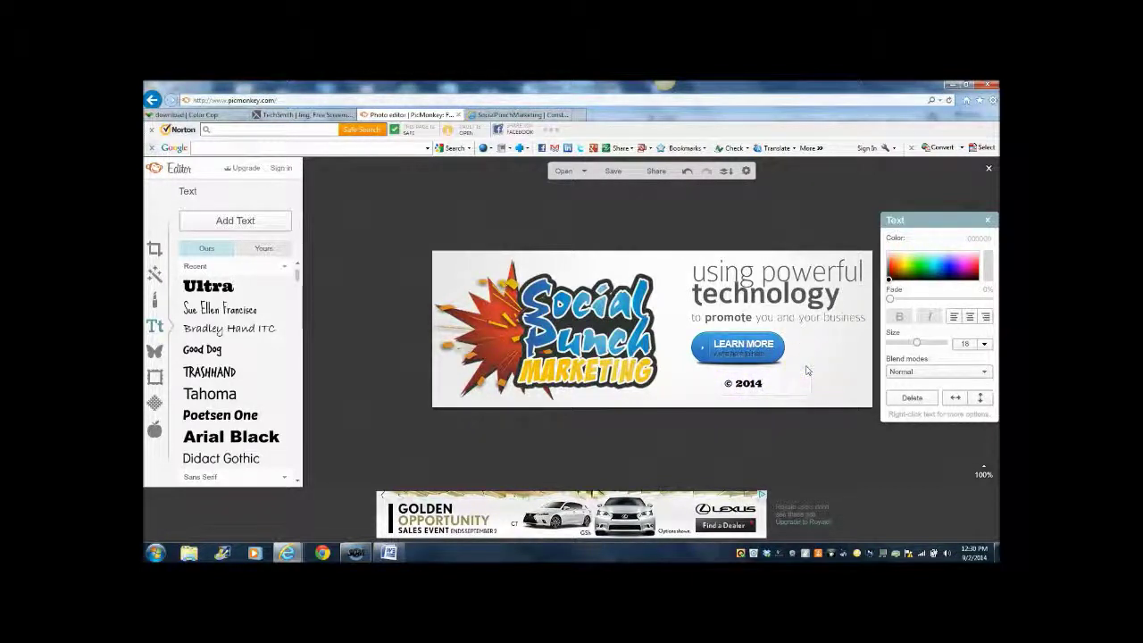
click(797, 363)
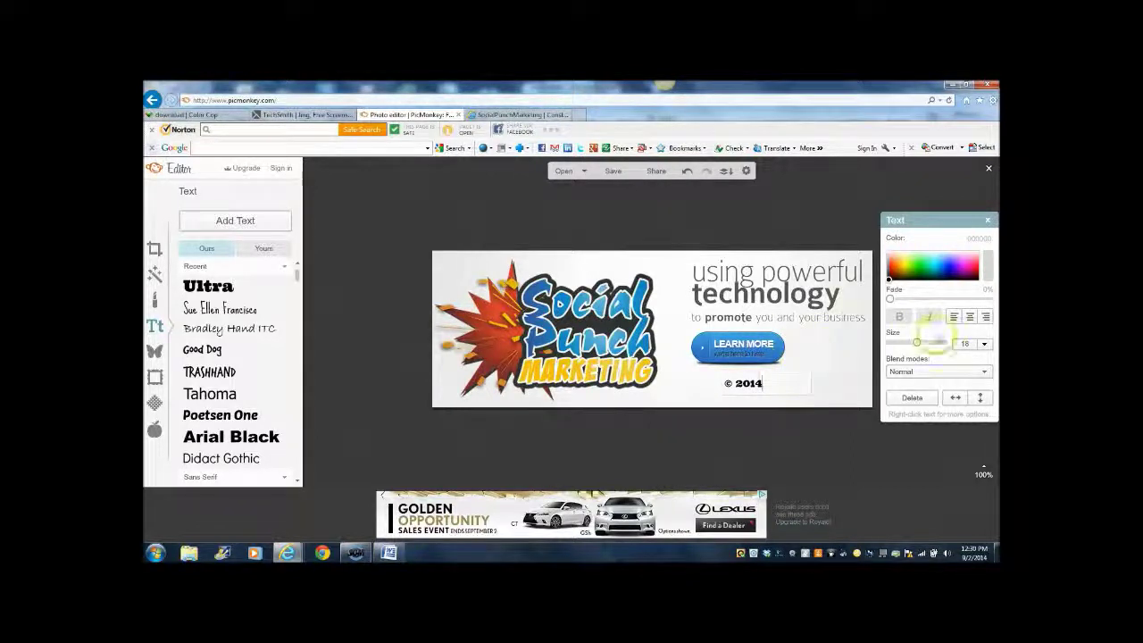
click(986, 317)
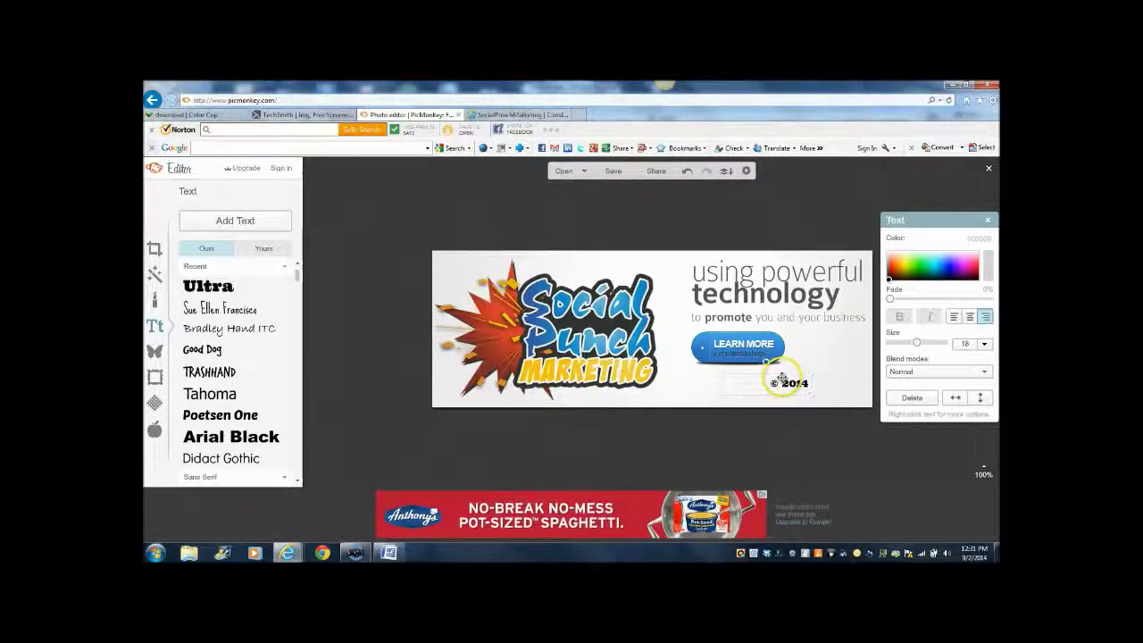
drag(782, 375, 830, 375)
click(721, 398)
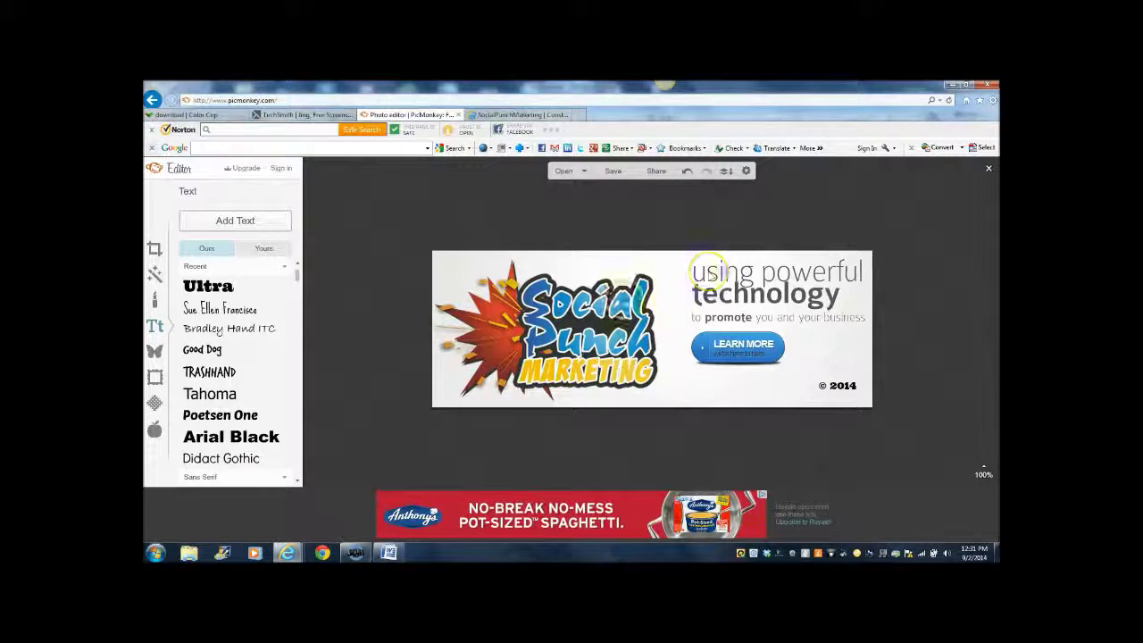
click(664, 331)
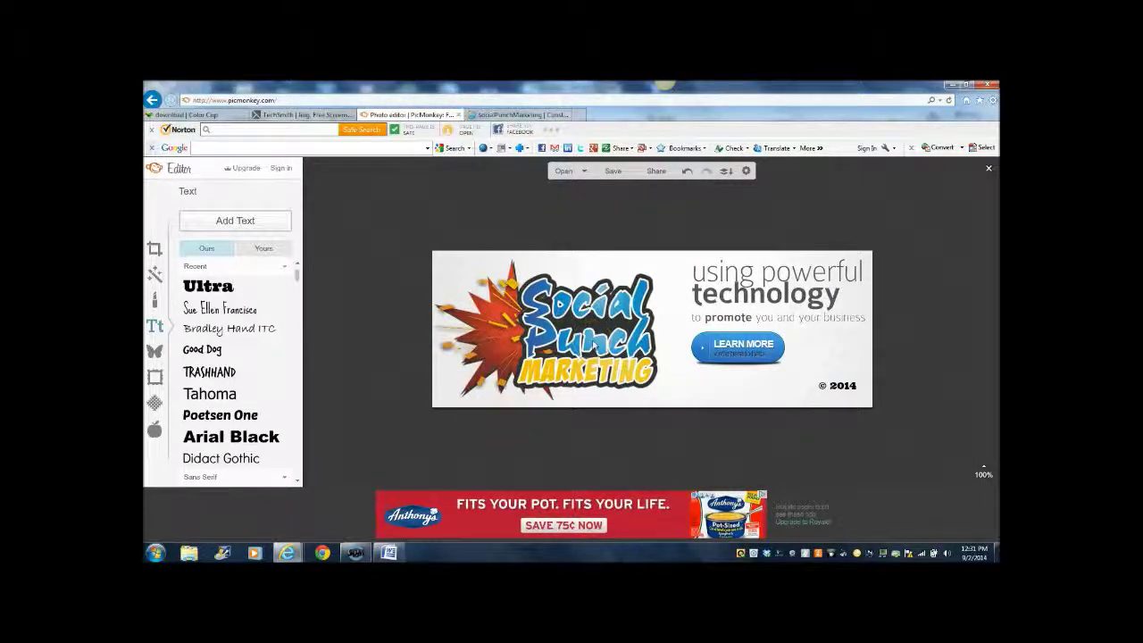
click(155, 553)
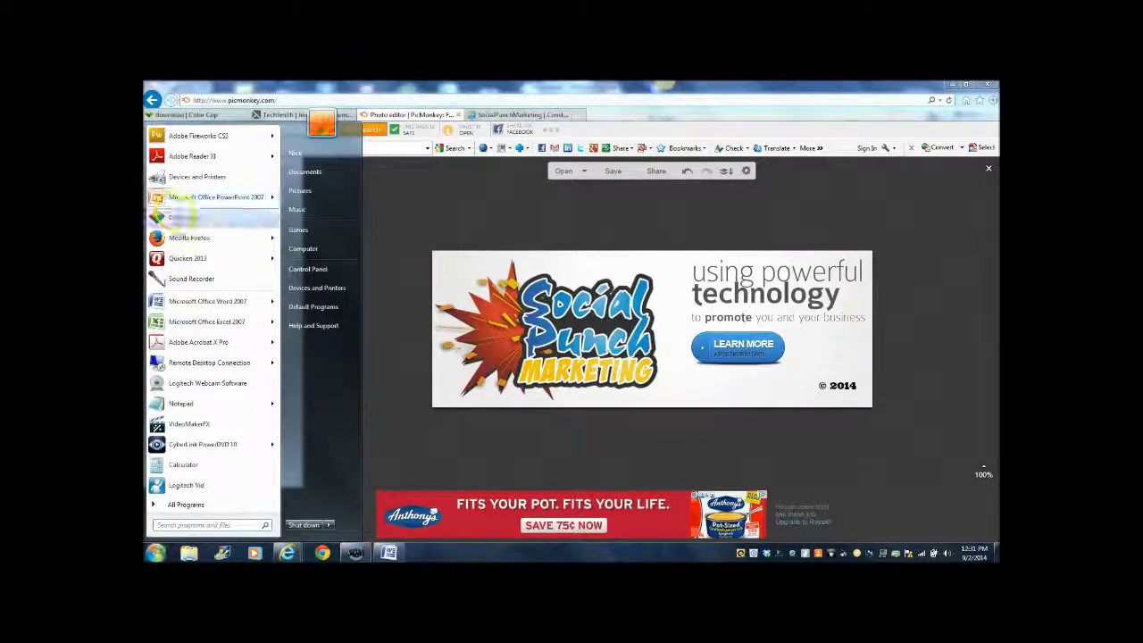
Sample the red of the banner's starburst with Color Cop, then close it.
click(181, 217)
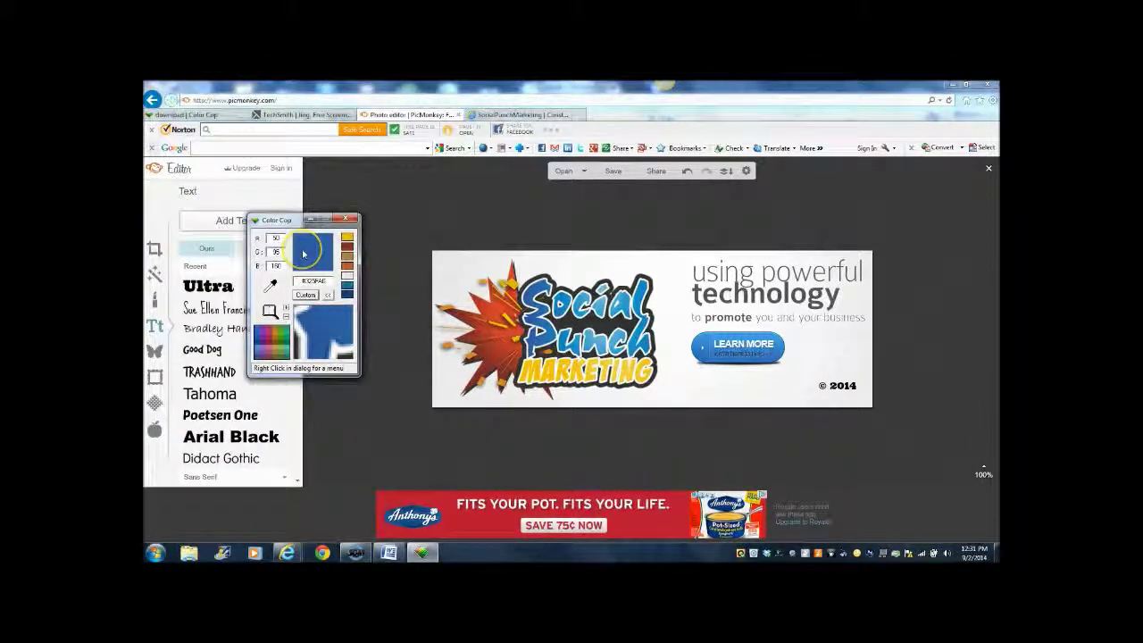
drag(271, 286, 475, 331)
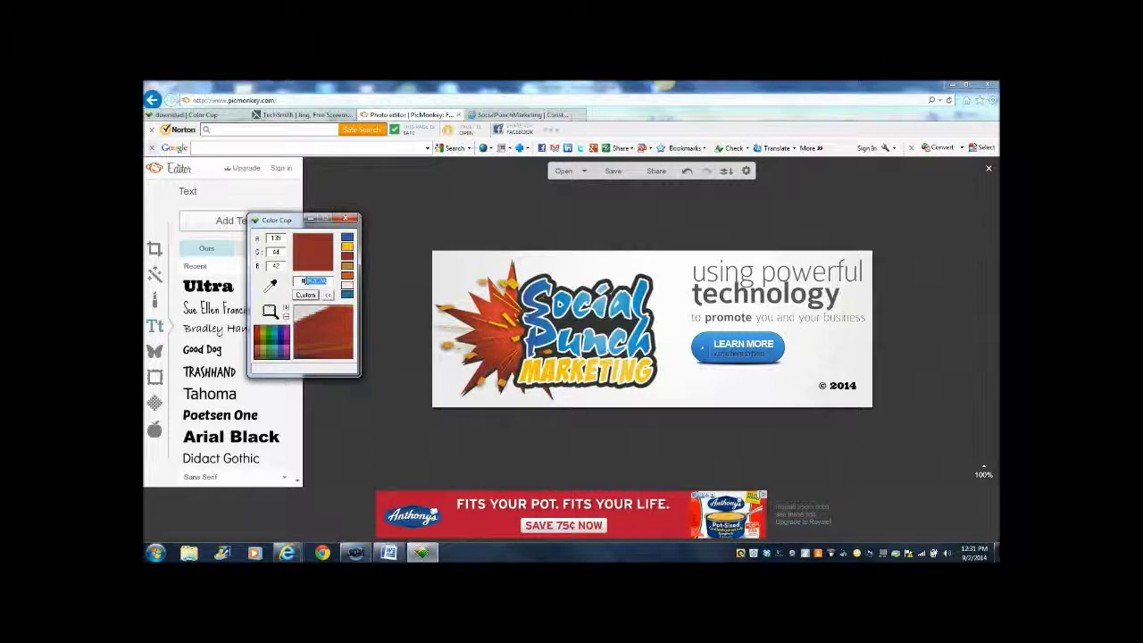
click(350, 219)
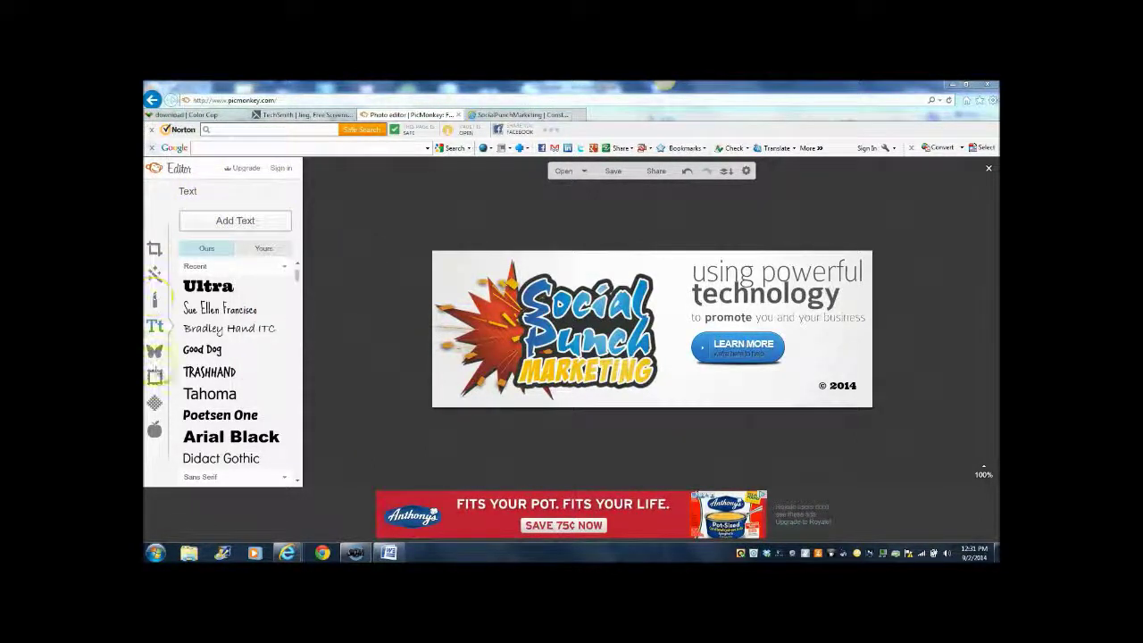
Add a Museum Matte frame and paste the sampled red as its outer colour.
click(155, 378)
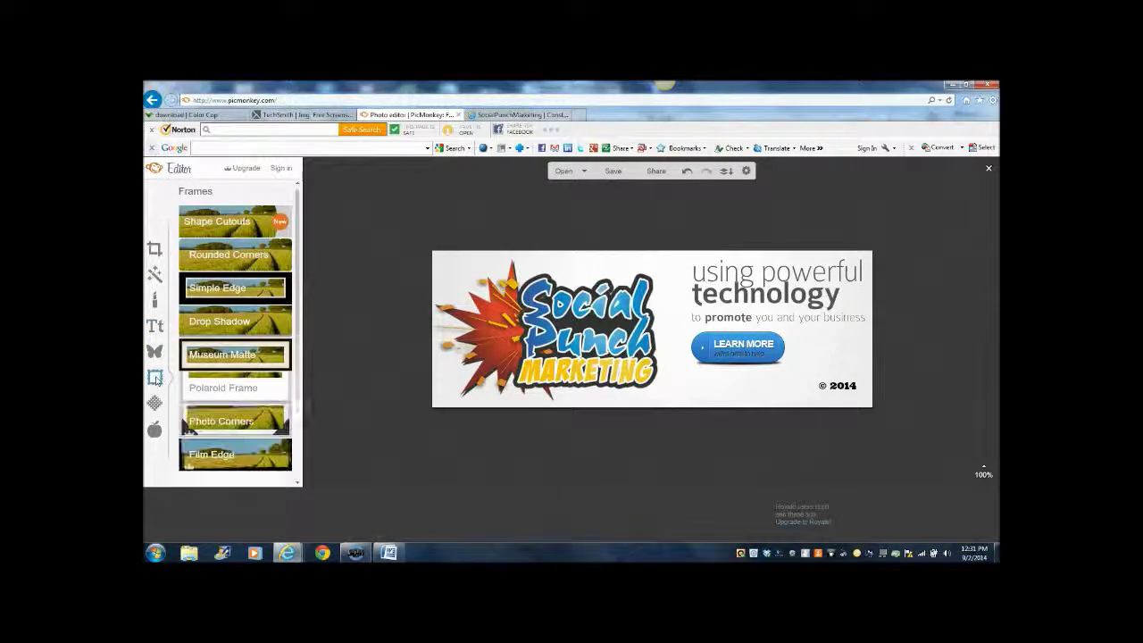
click(212, 360)
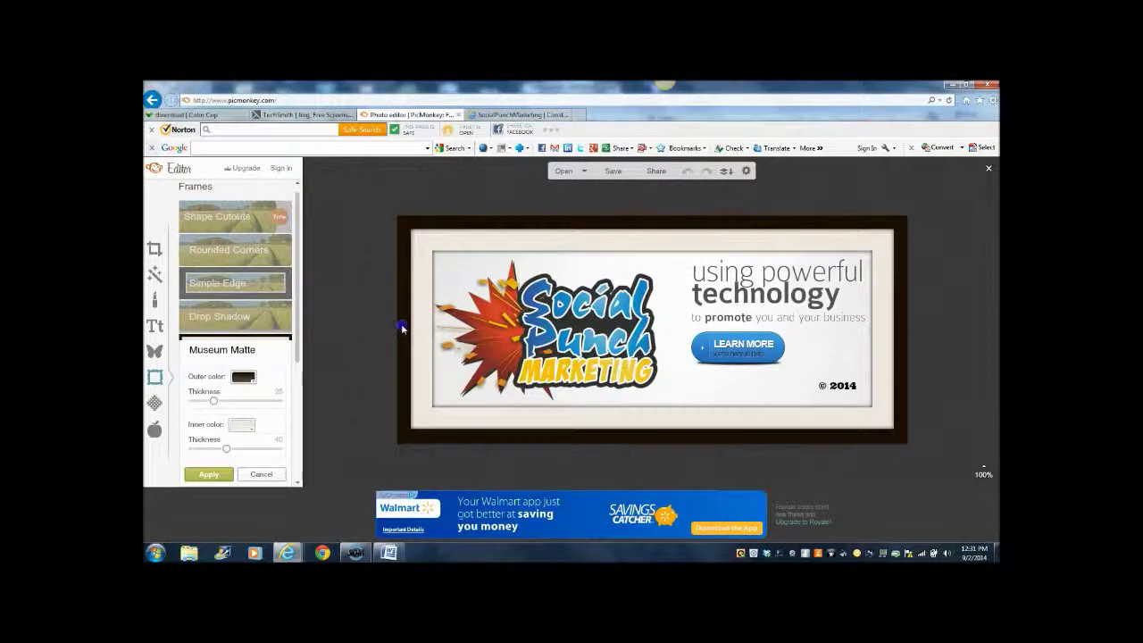
click(240, 378)
click(304, 268)
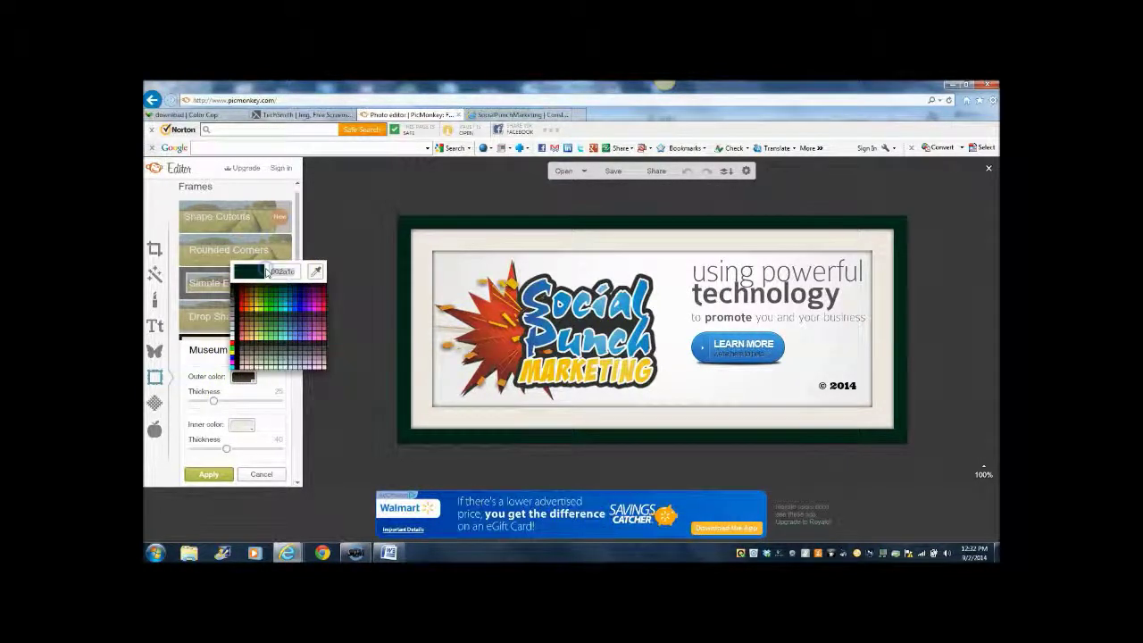
key(ctrl+v)
click(416, 333)
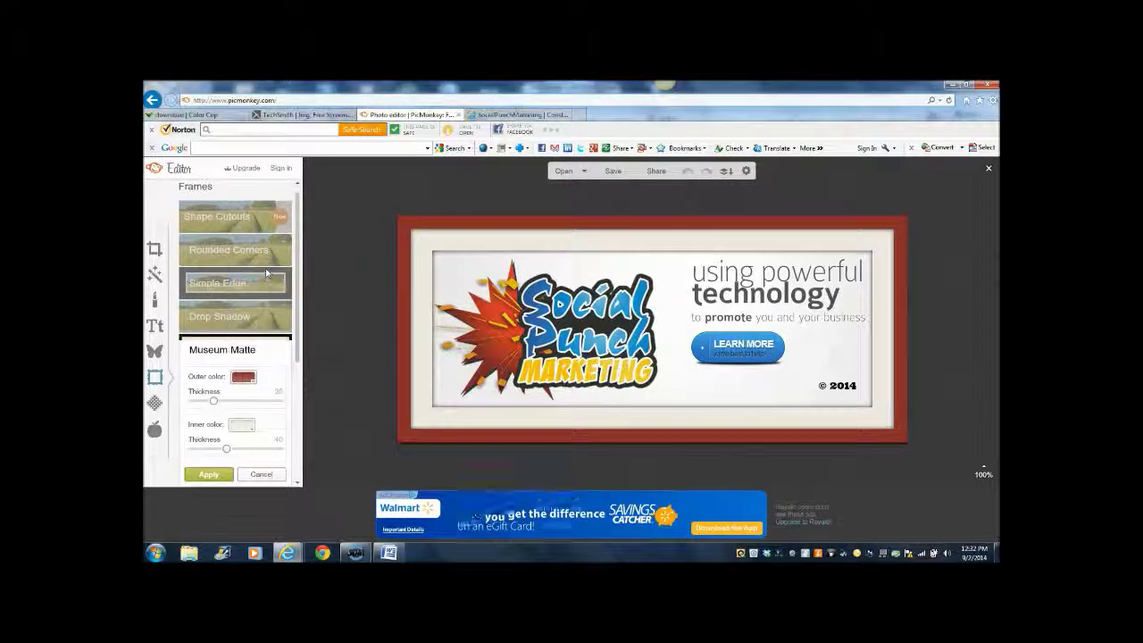
click(404, 340)
click(541, 382)
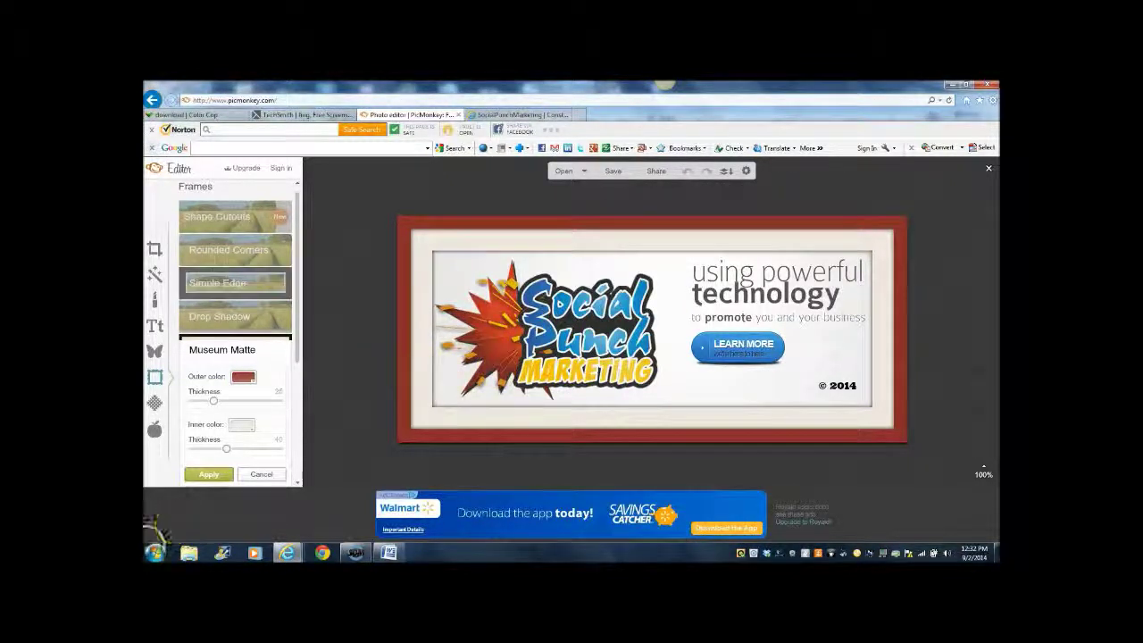
click(156, 552)
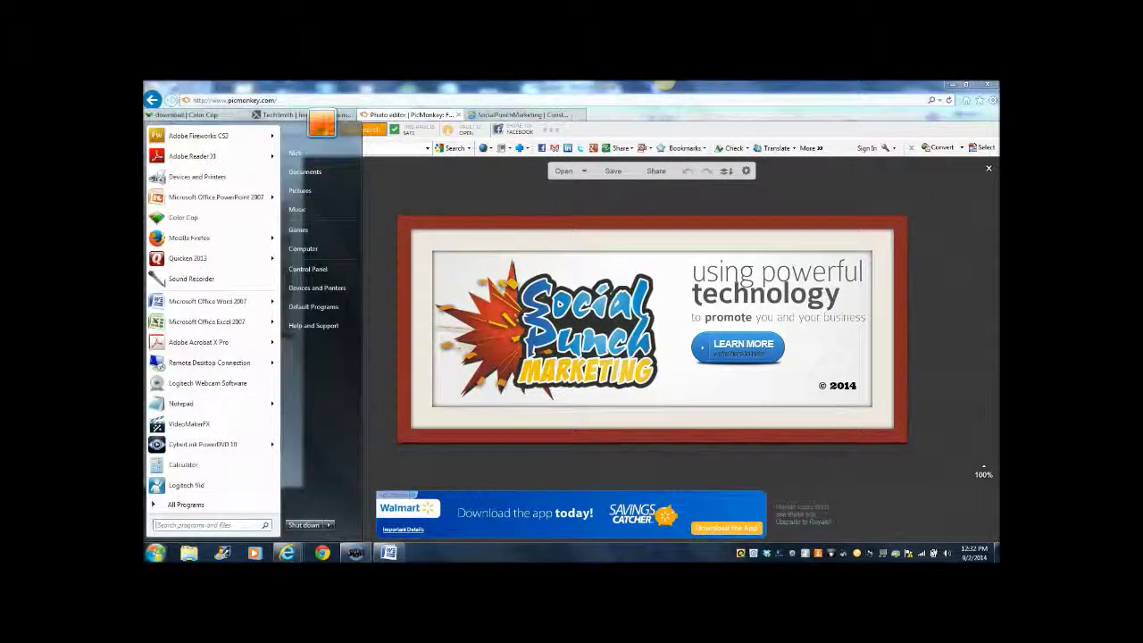
Sample the yellow of the MARKETING lettering with Color Cop, then close it.
click(183, 217)
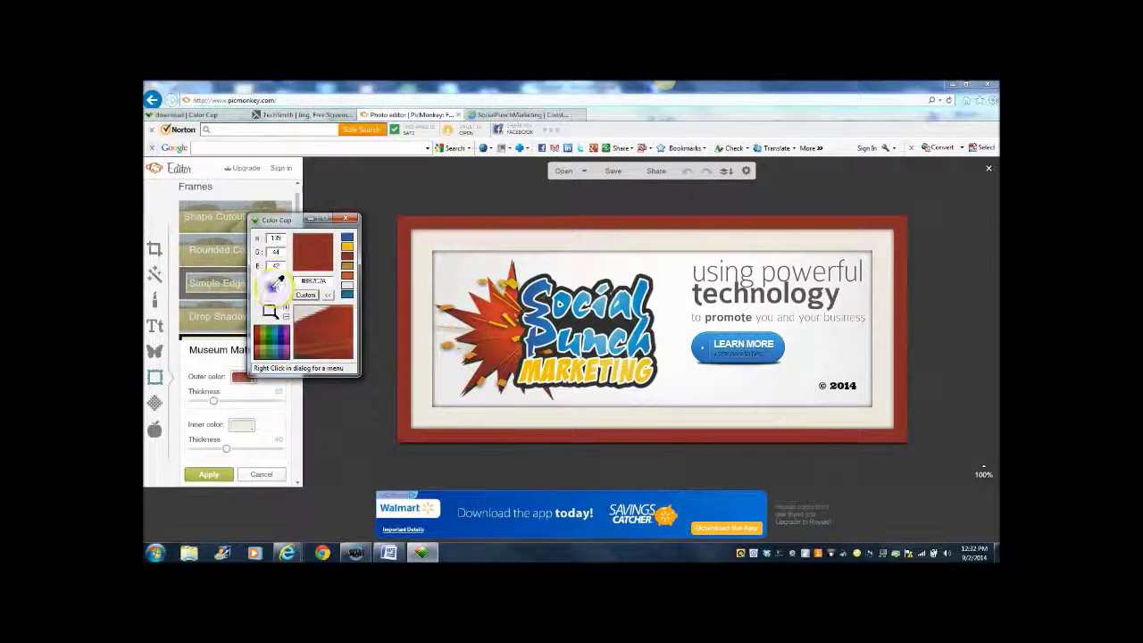
drag(278, 282, 529, 357)
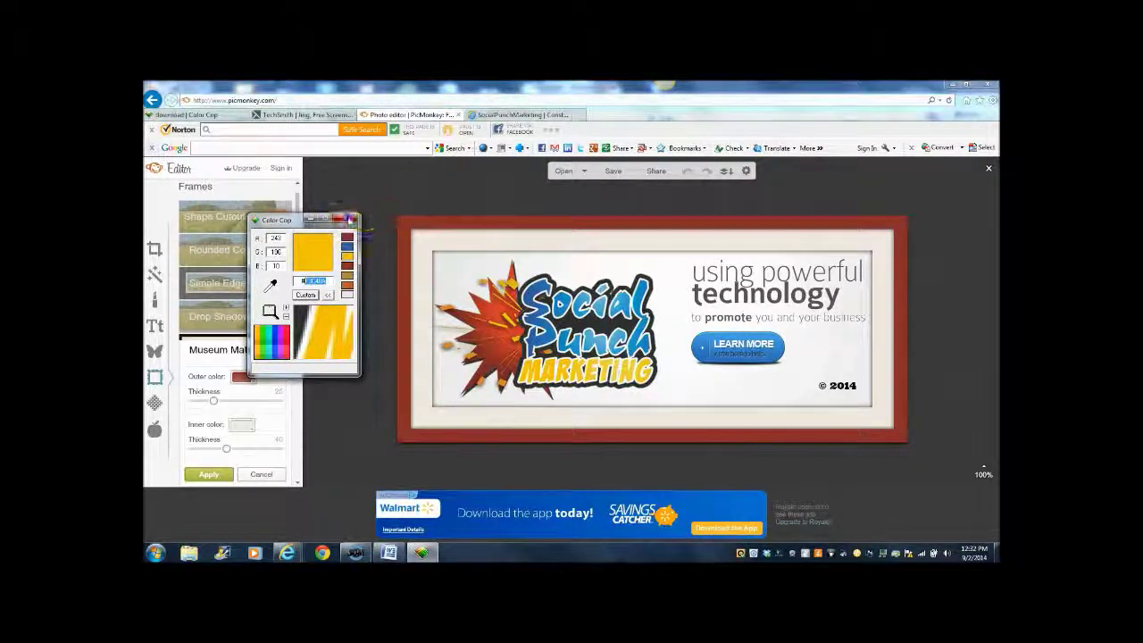
click(353, 218)
After trying palette swatches, paste the sampled yellow hex value as the frame's inner mat colour.
click(236, 426)
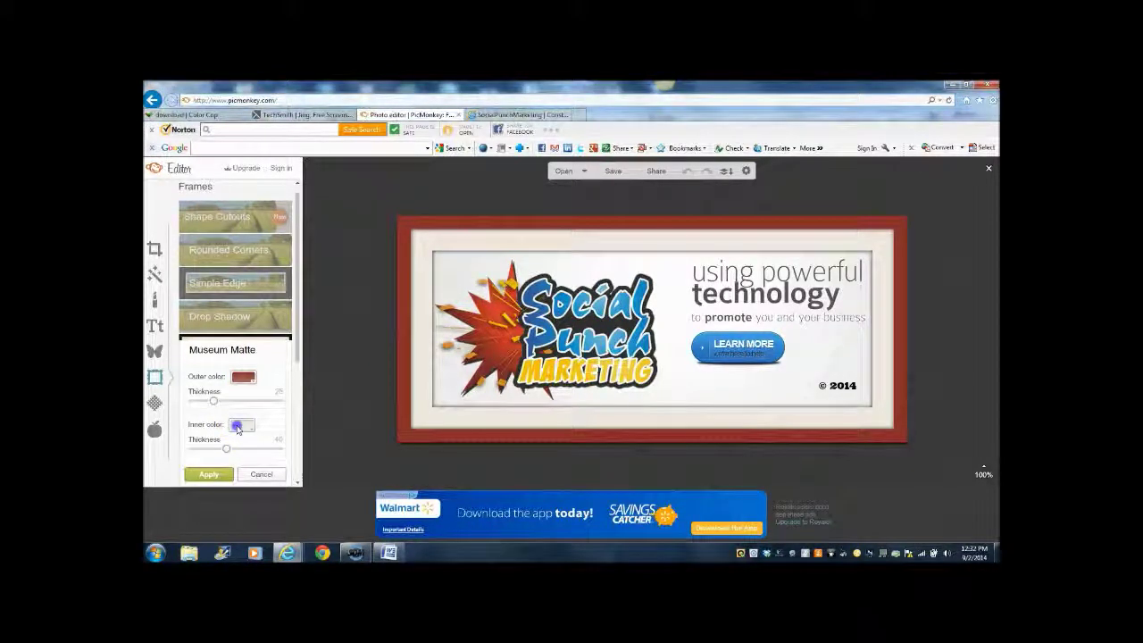
click(295, 319)
text(001c24)
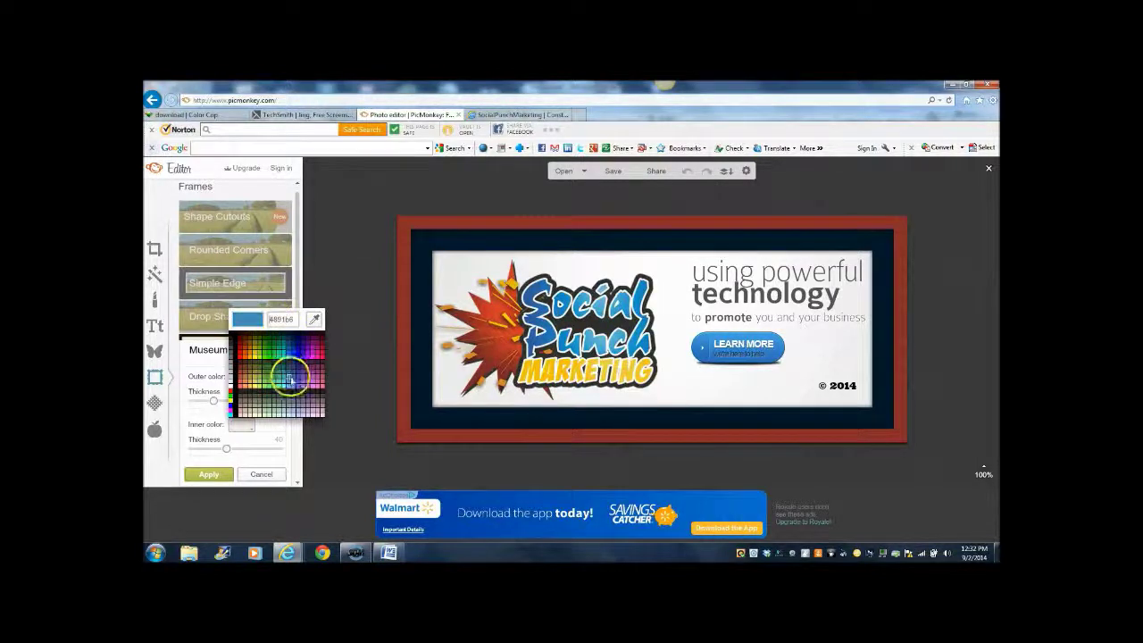
click(287, 417)
click(247, 386)
click(243, 358)
click(256, 345)
click(258, 351)
click(258, 345)
click(295, 318)
key(ctrl+v)
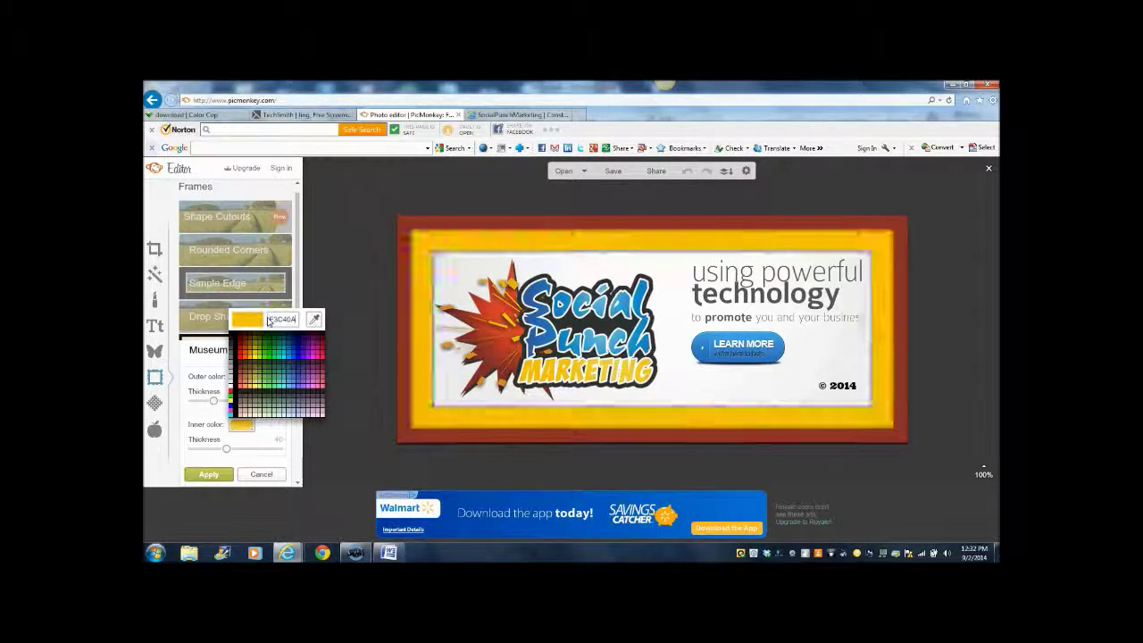
key(Return)
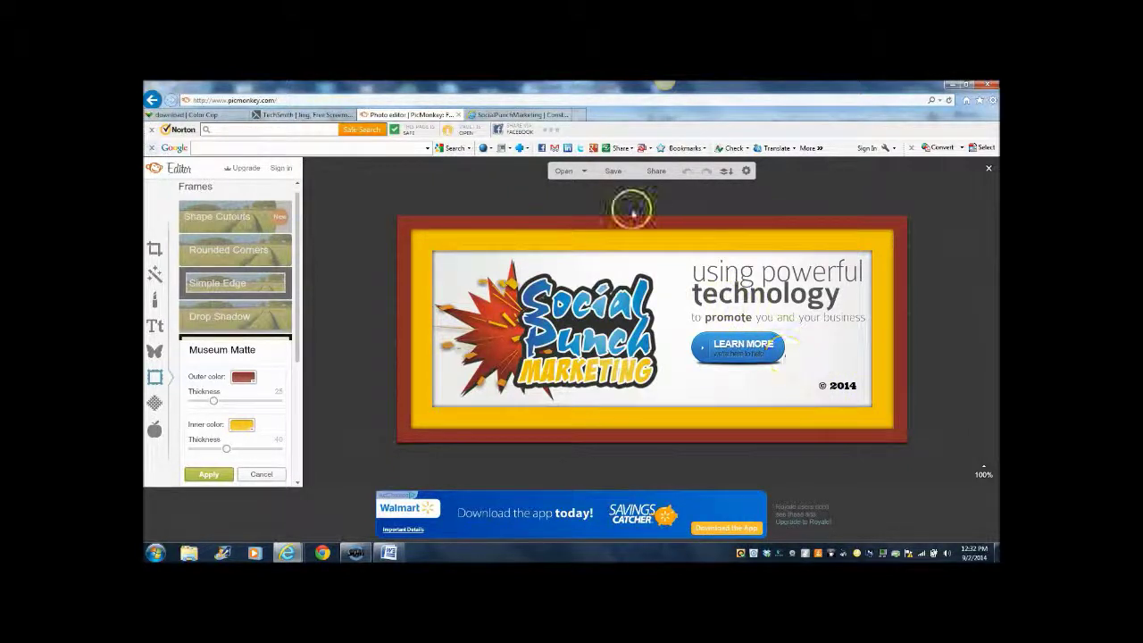
Export the banner as SocialPunchLogo JPEG at Pierce quality after comparing Roger and Sean.
click(613, 171)
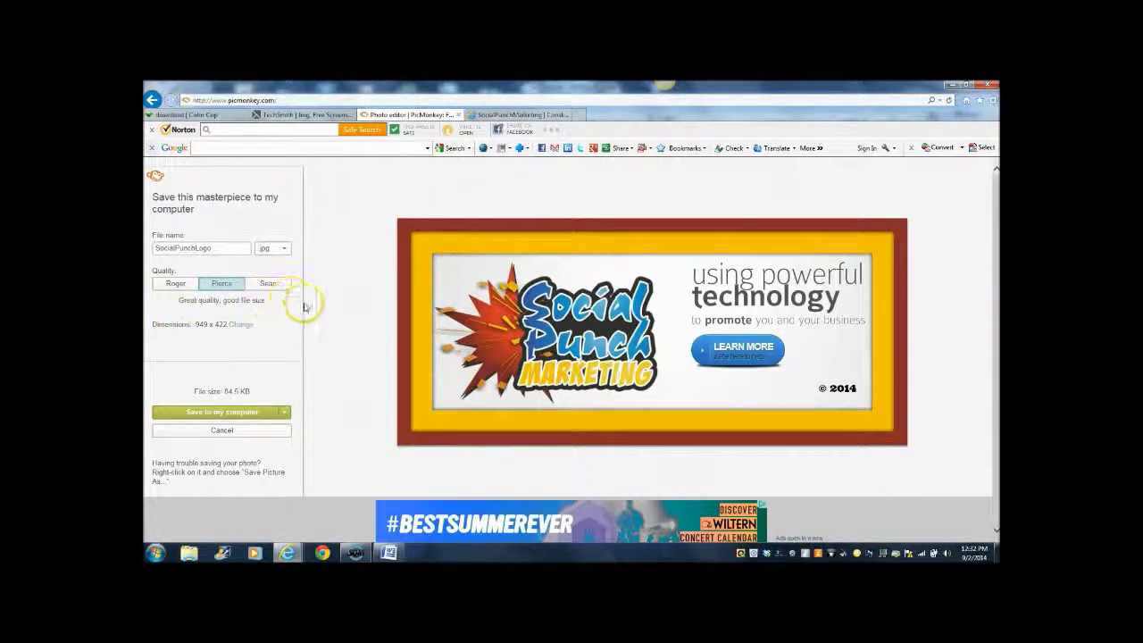
click(174, 284)
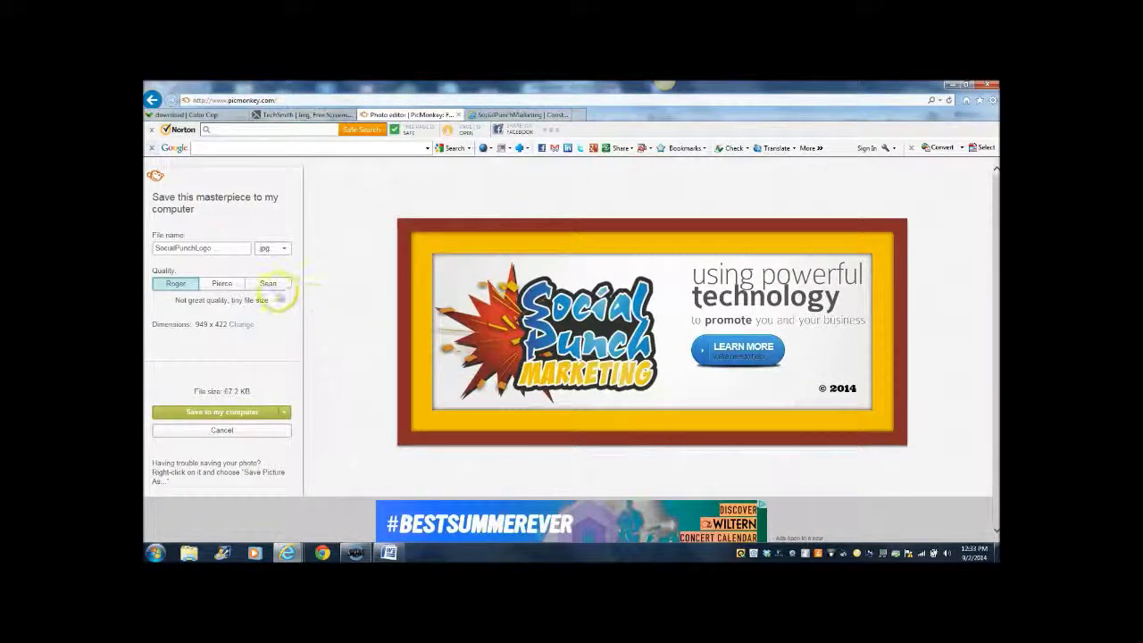
click(220, 285)
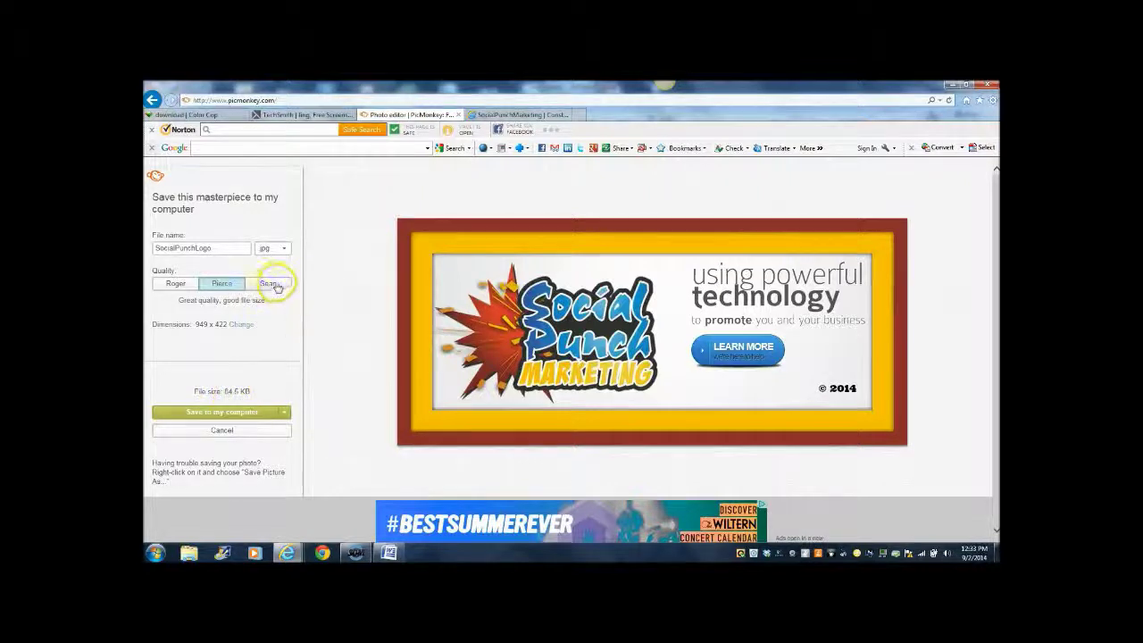
click(275, 284)
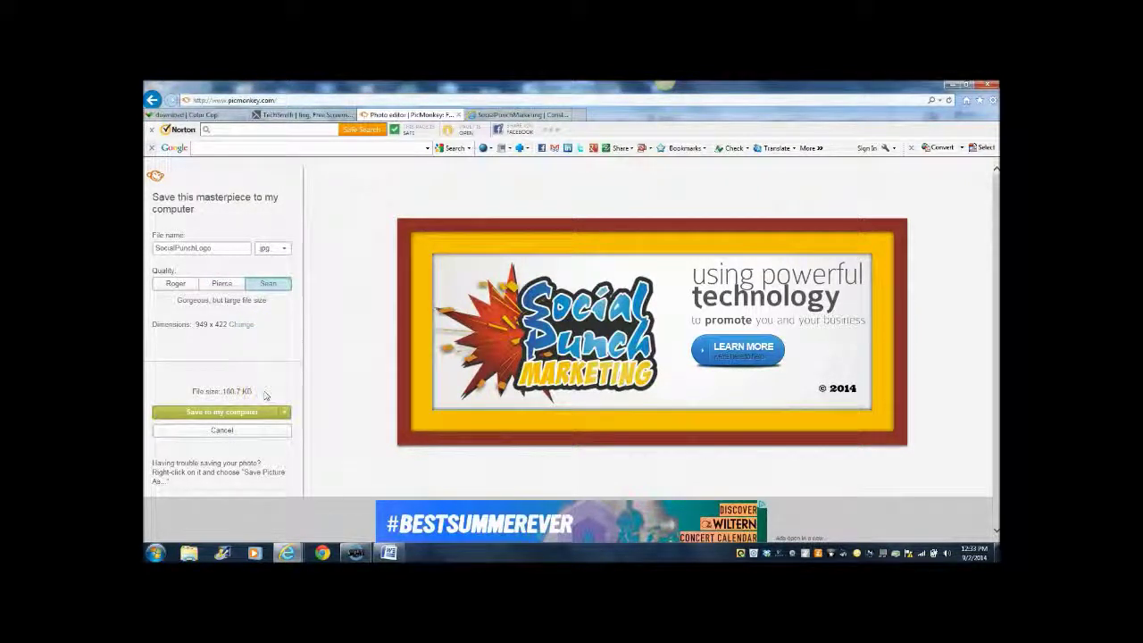
click(213, 284)
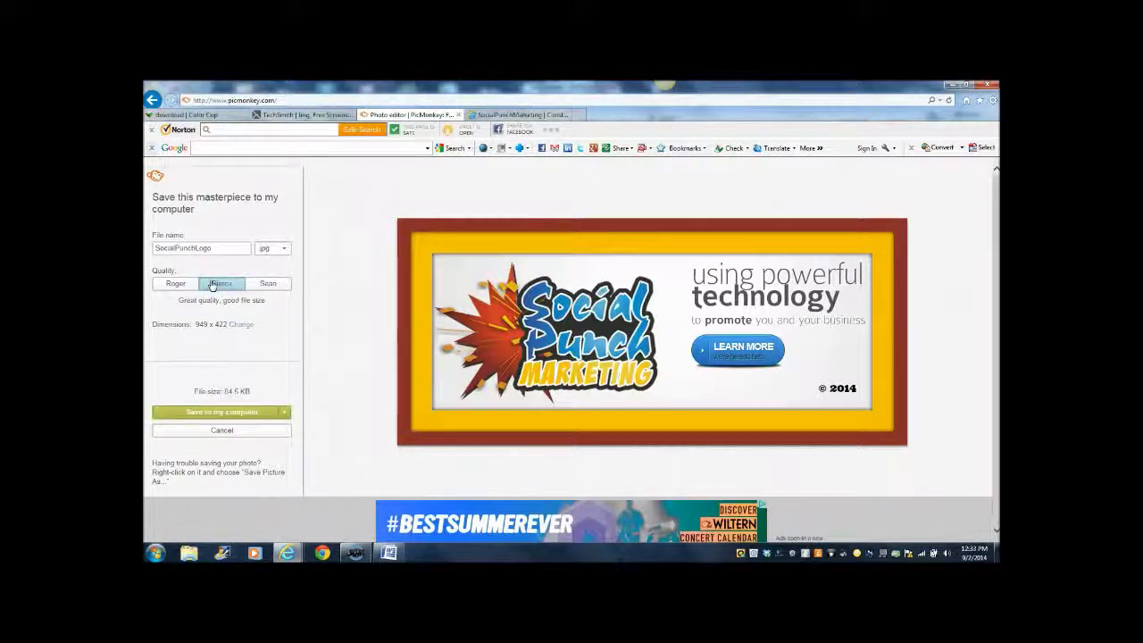
click(224, 412)
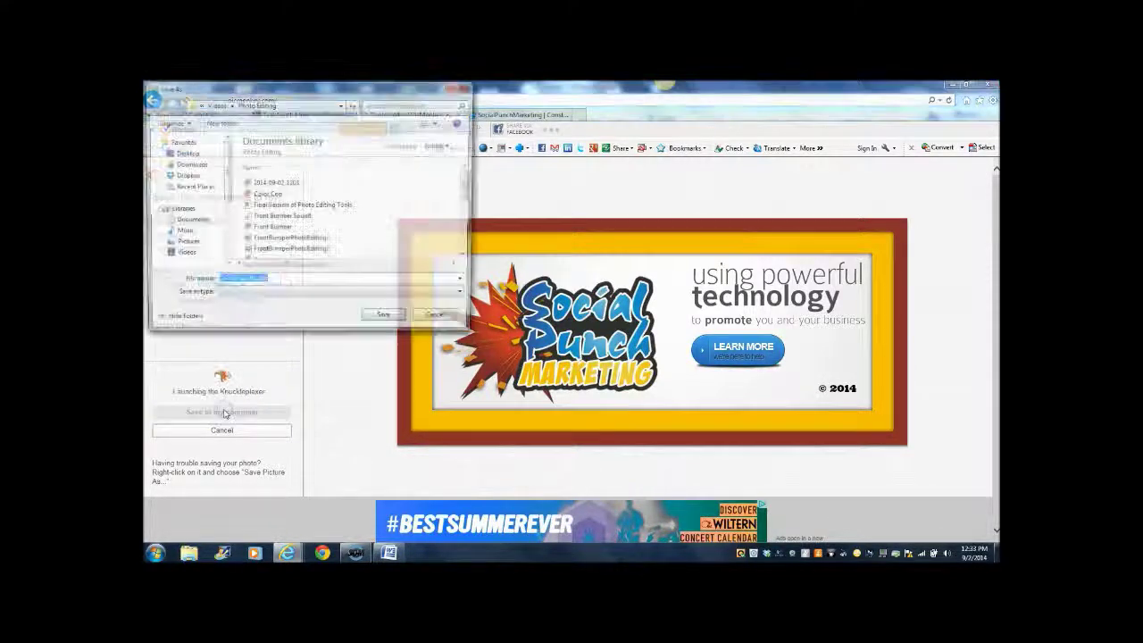
Rename the file to SocialPunchLogoRetouched.jpg and save it.
click(287, 283)
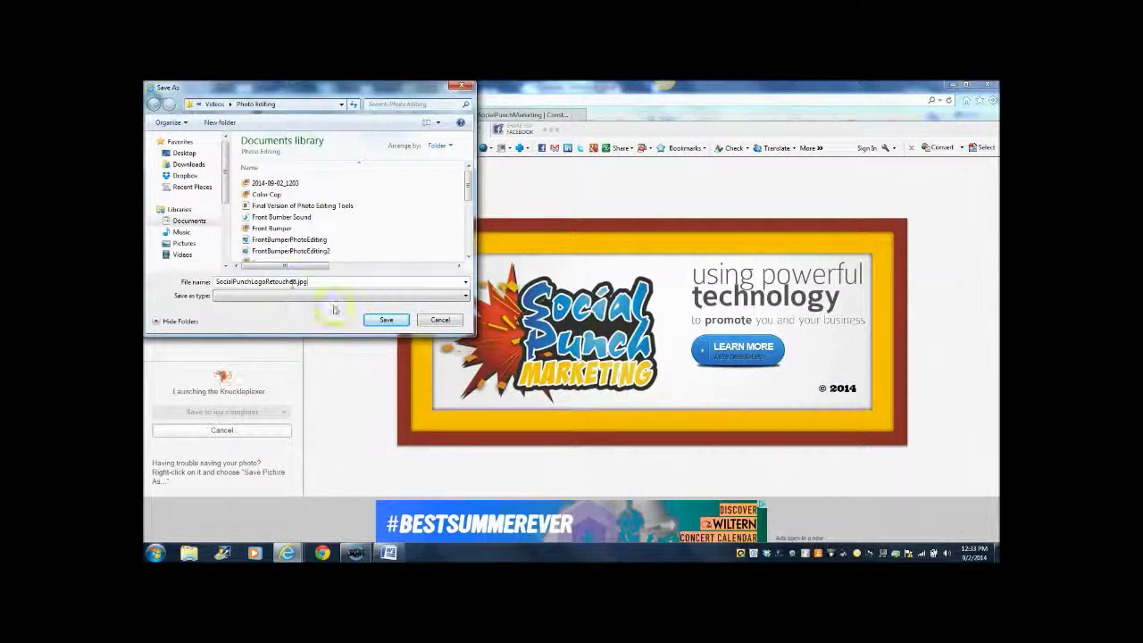
click(379, 319)
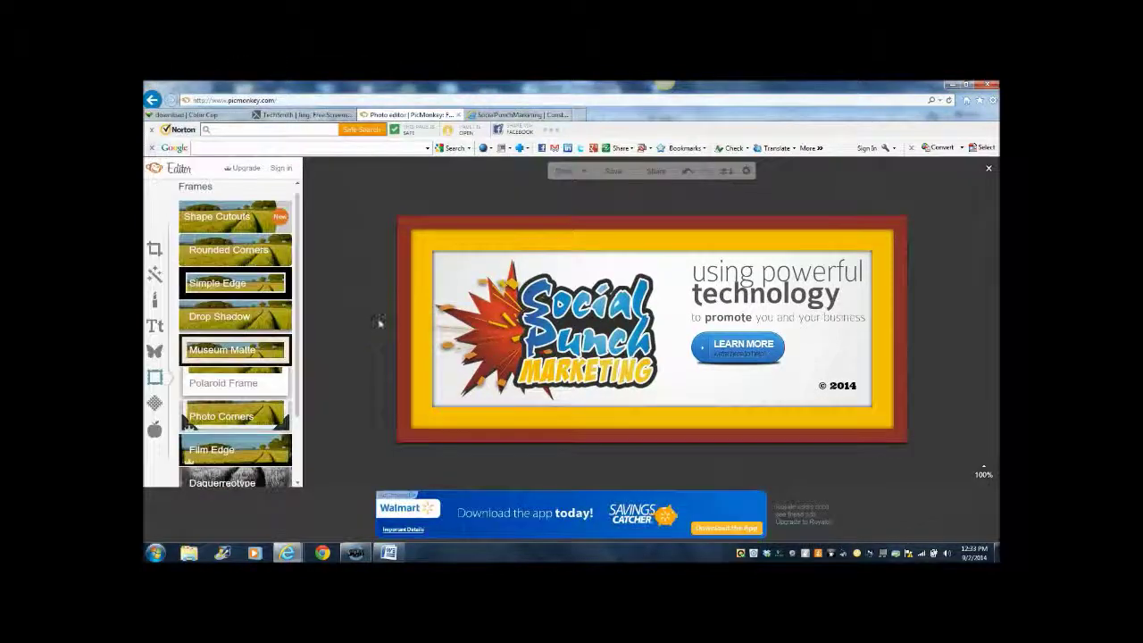